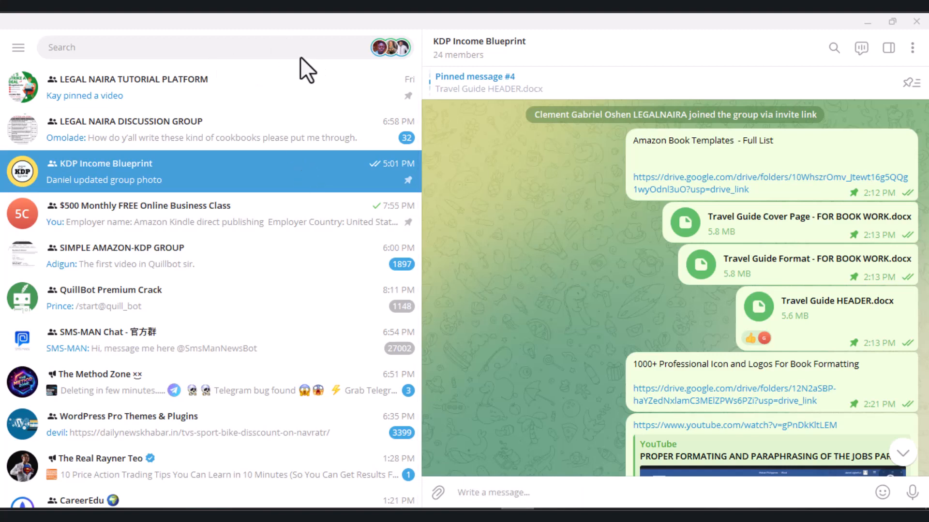
- Switch to the COACHING KDP DOCS folder, widen its Name column, and open the document "Travel Guide Format - FOR BOOK WORK"
key("alt+Tab")
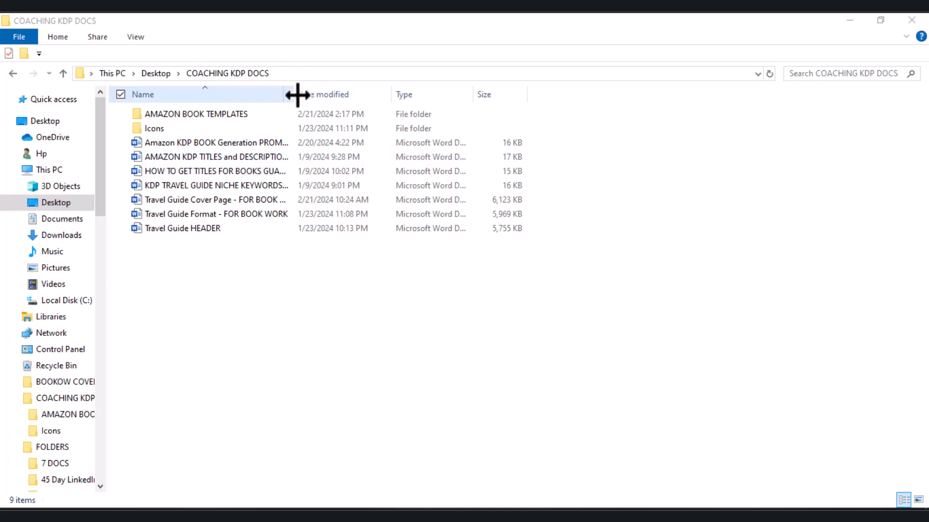
left_click_drag(293, 92, 600, 159)
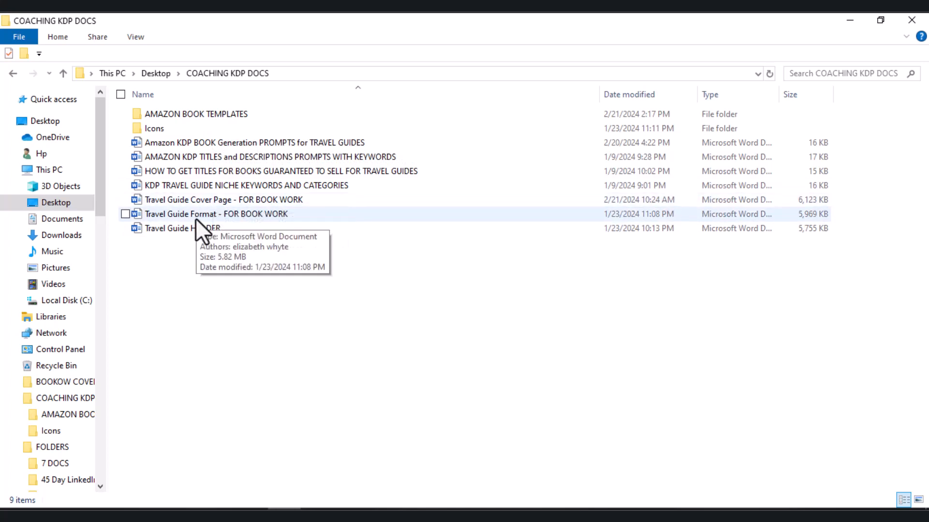
left_click(251, 215)
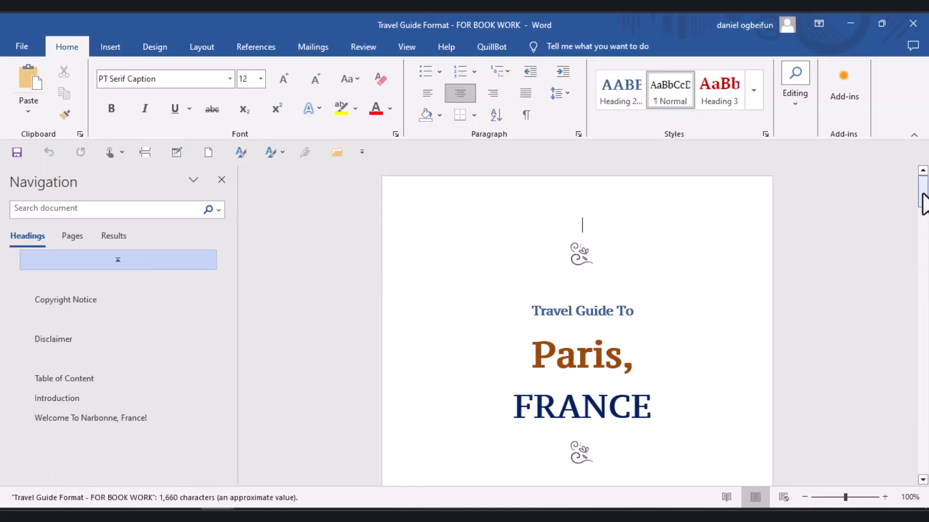
- Examine the travel guide template's title page, disclaimer, table of contents and introduction to see how the book is laid out
left_click_drag(924, 203, 924, 185)
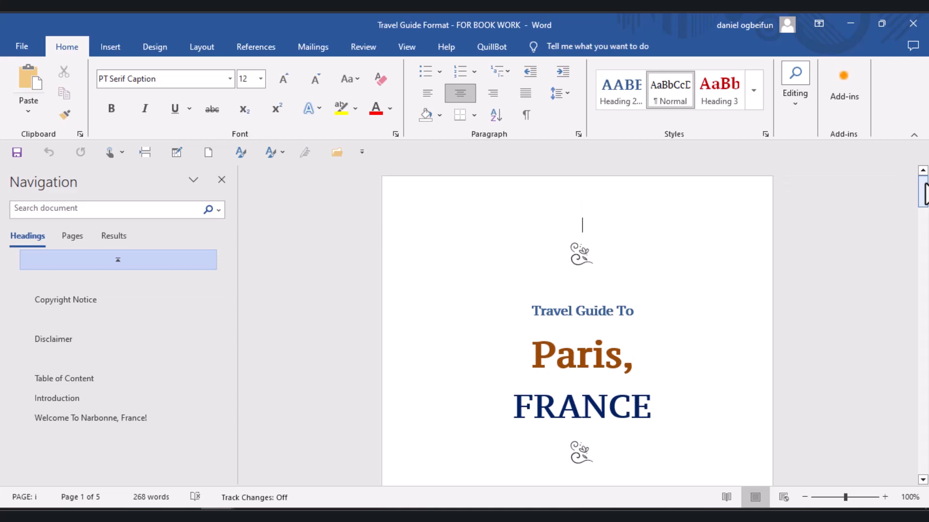
mouse_move(924, 193)
left_mouse_down()
mouse_move(924, 375)
mouse_move(911, 196)
left_mouse_up()
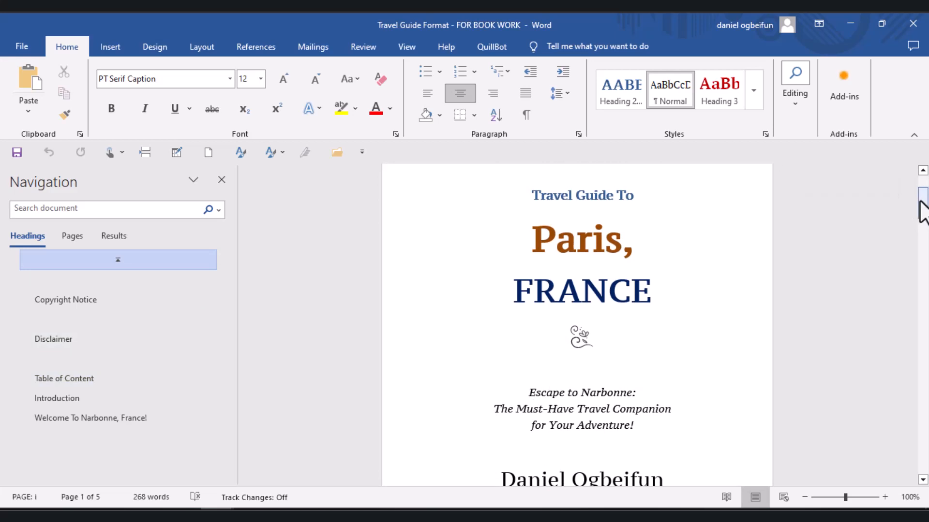
left_click_drag(922, 200, 920, 170)
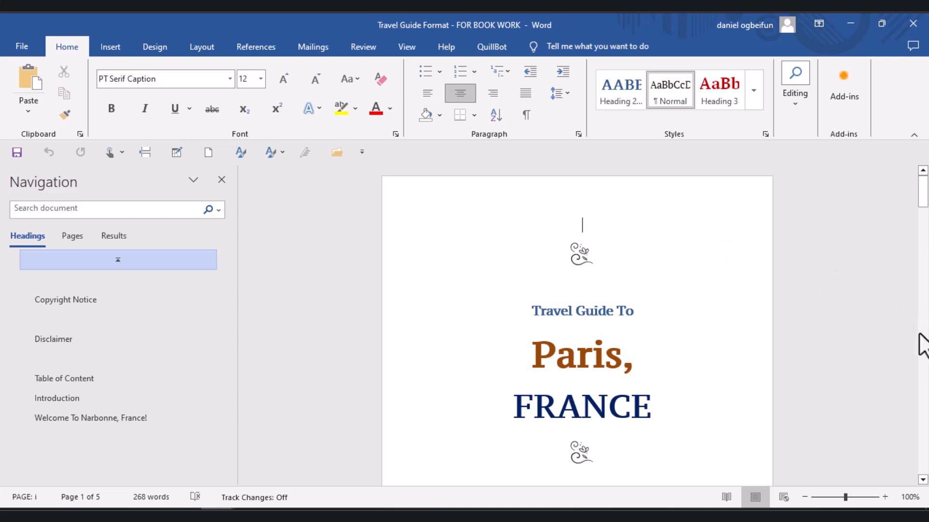
left_click(924, 349)
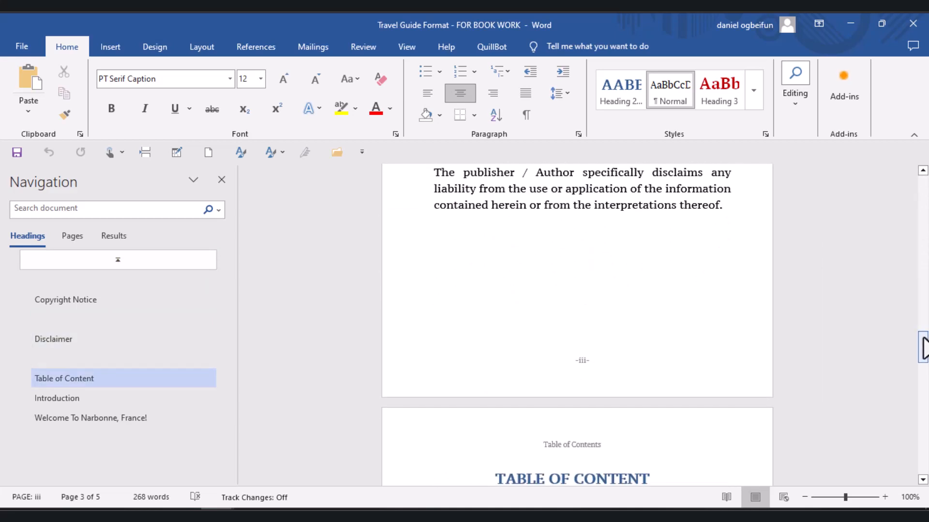
left_click_drag(924, 348, 923, 358)
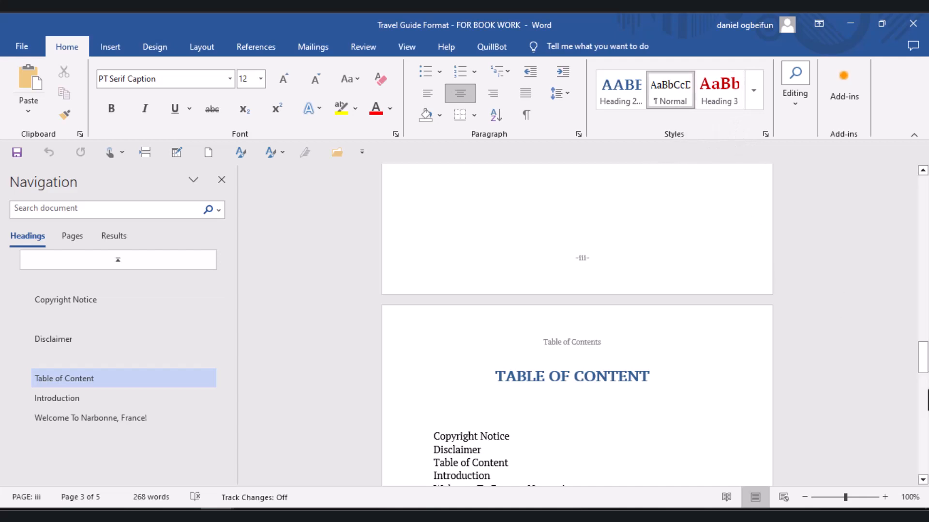
left_click(927, 417)
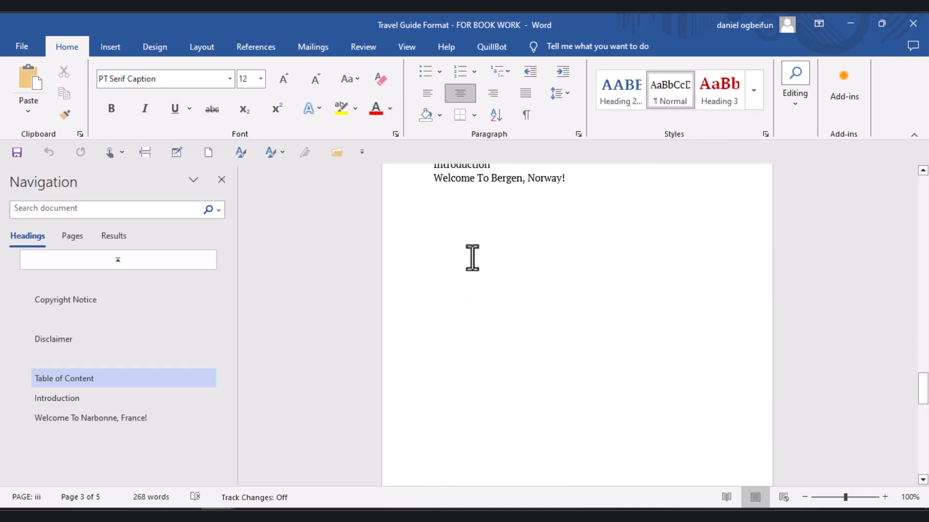
triple_click(450, 178)
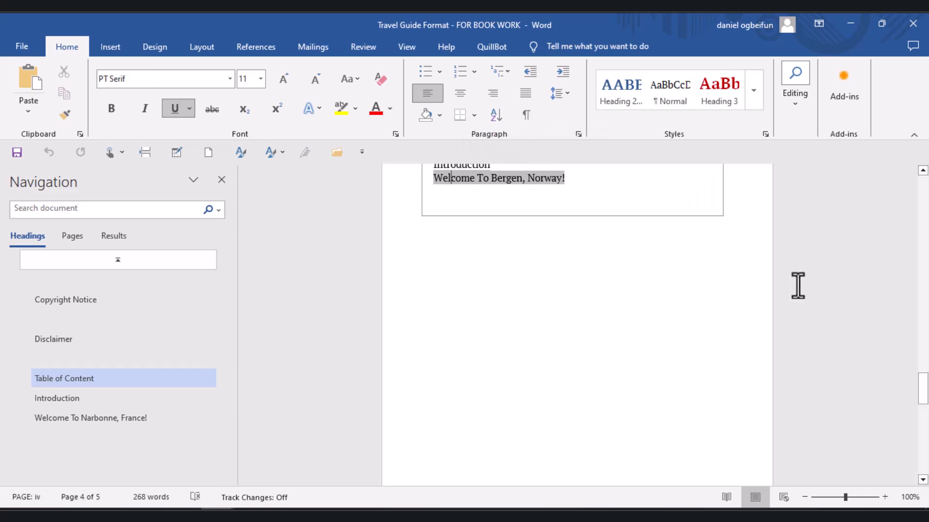
left_click(842, 279)
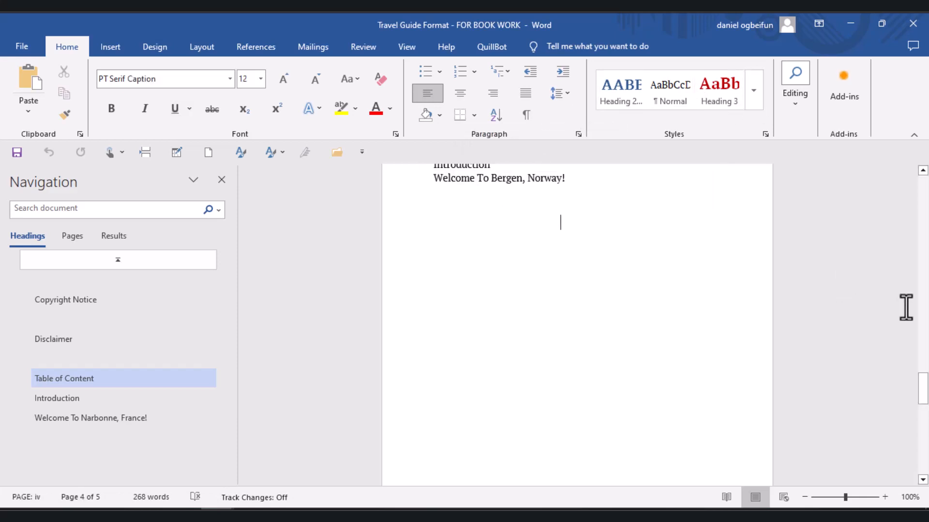
left_click(926, 453)
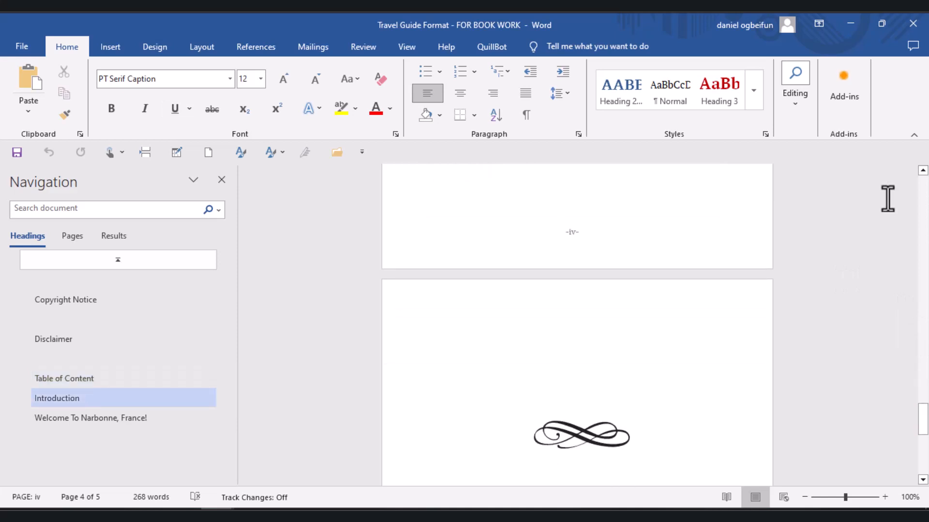
left_click(923, 218)
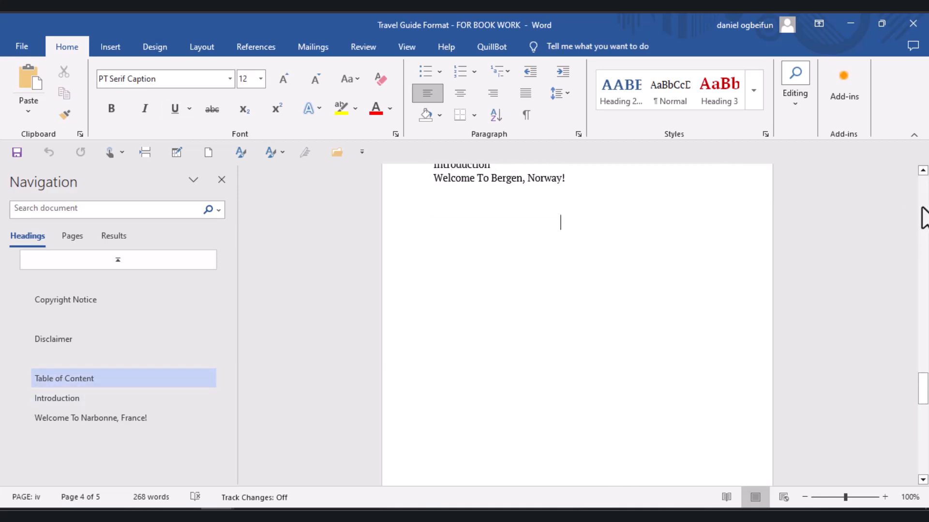
left_click(922, 218)
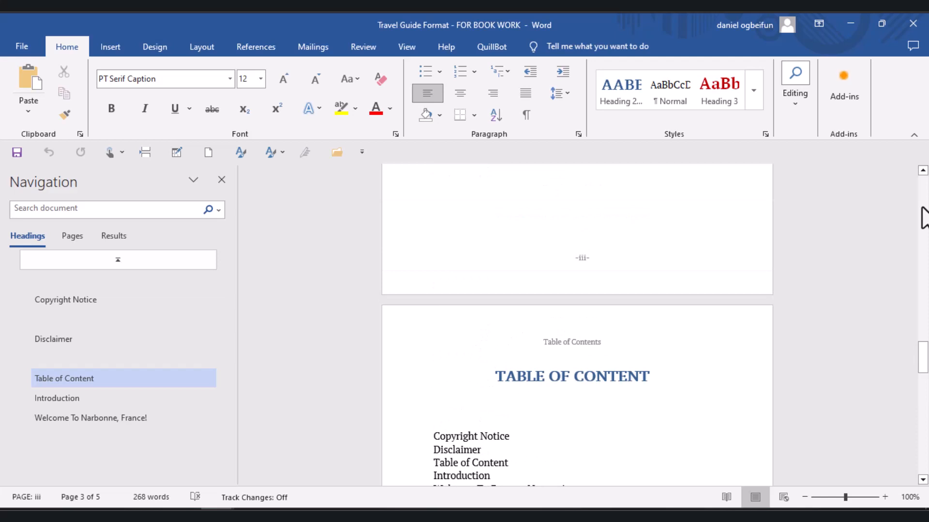
key("Down")
key("Down")
key("Down")
key("Down")
key("Down")
key("Down")
key("Down")
key("Down")
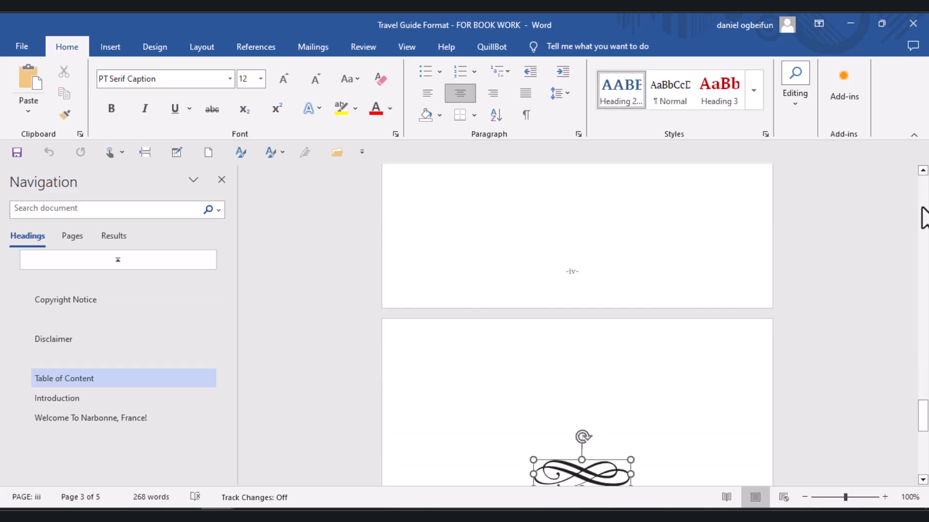
key("Up")
key("Up")
key("Up")
key("Up")
key("Up")
key("Up")
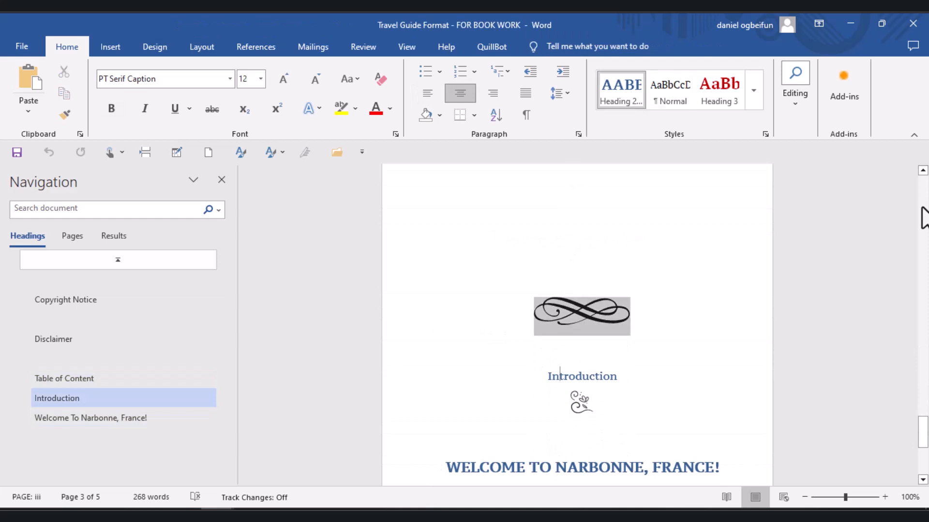
key("Up")
key("Up")
key("Up")
key("Up")
key("Up")
key("Up")
key("Up")
key("Up")
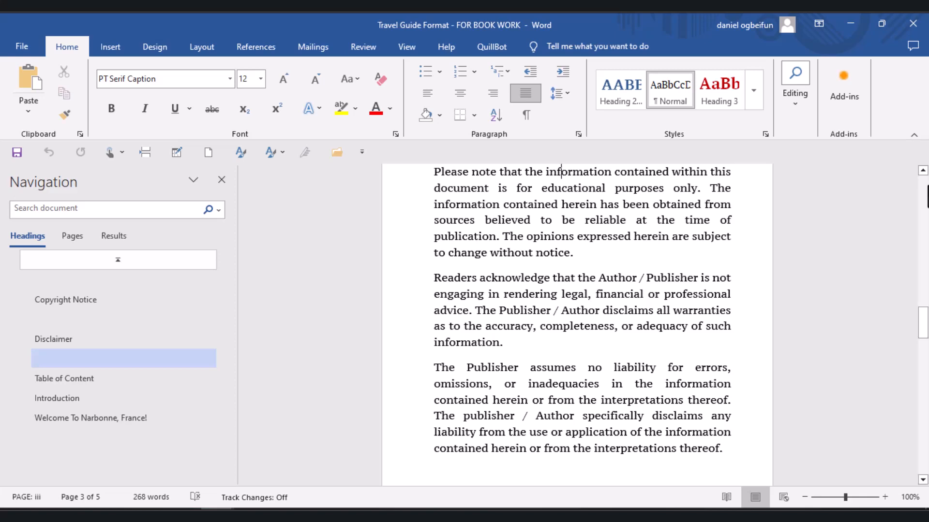
- Replace the author name at the end of the title page with the new author's full name
scroll(924, 213, "up", 15)
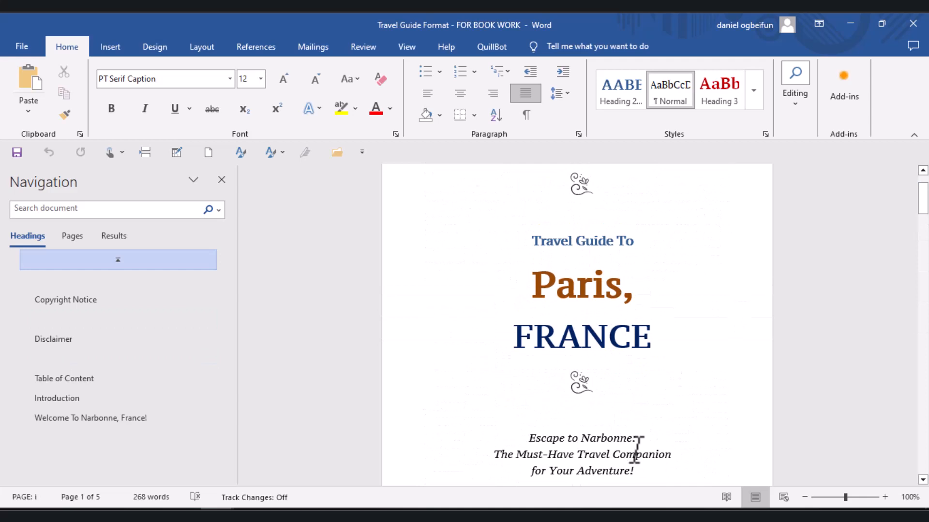
scroll(636, 450, "down", 7)
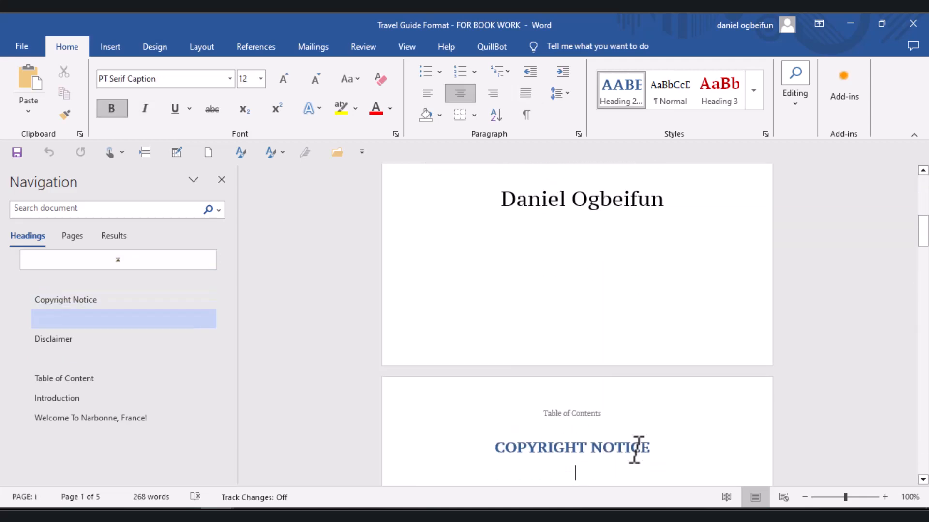
left_click(665, 186)
key("BackSpace")
key("BackSpace")
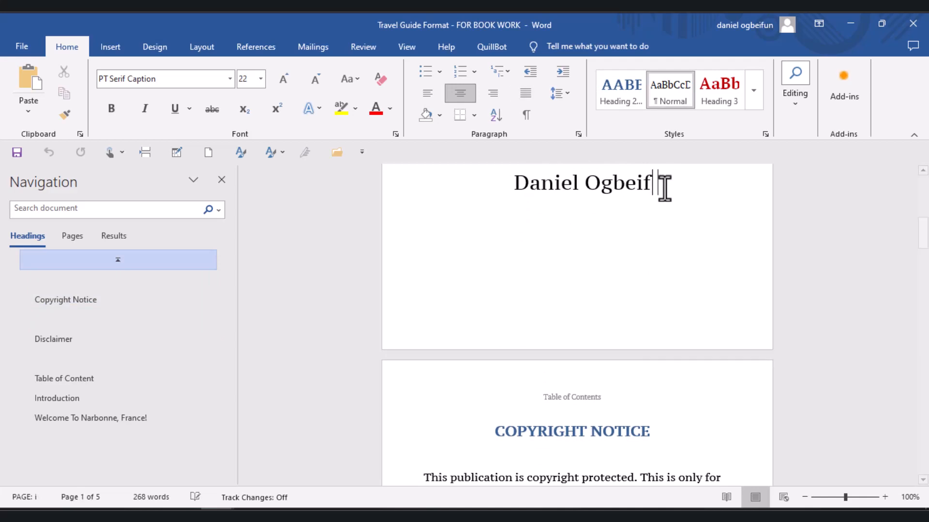
key("BackSpace")
key("BackSpace")
key("BackSpace")
key("BackSpace")
key("BackSpace")
key("BackSpace")
key("BackSpace")
key("BackSpace")
key("BackSpace")
key("BackSpace")
key("BackSpace")
key("BackSpace")
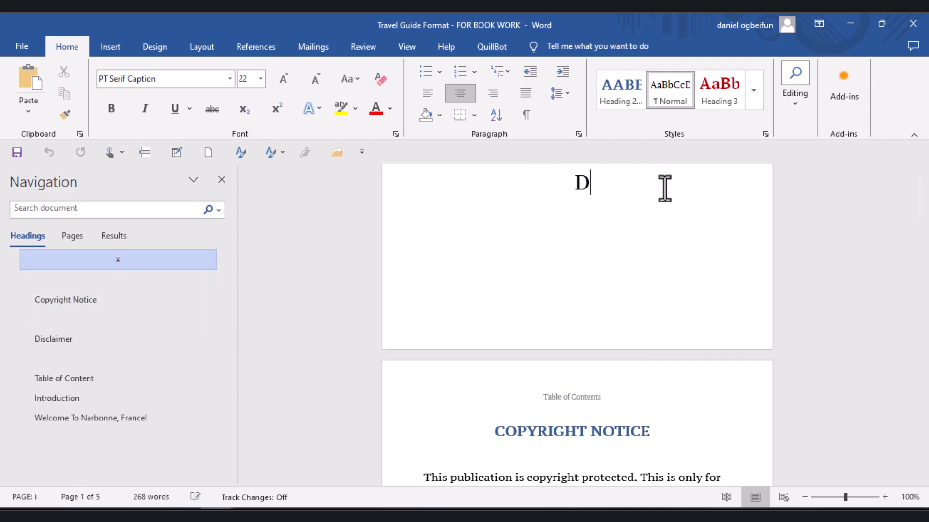
key("BackSpace")
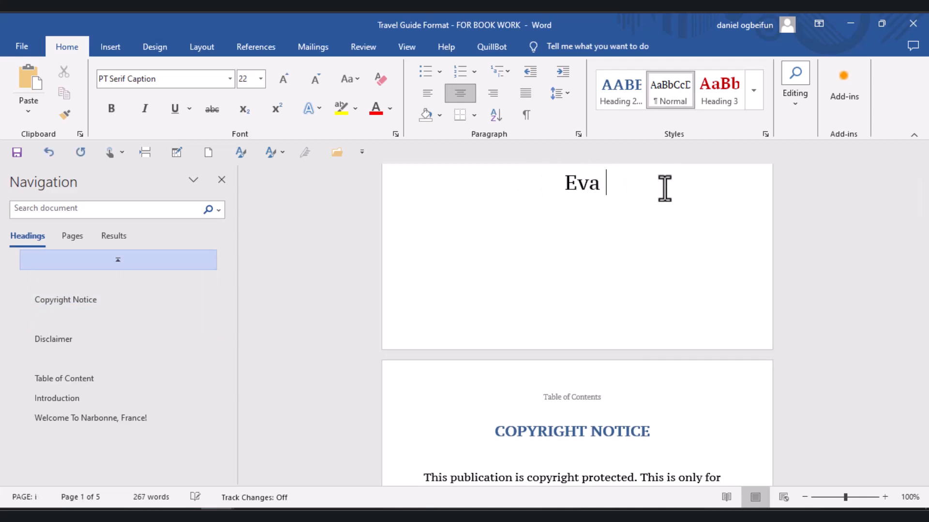
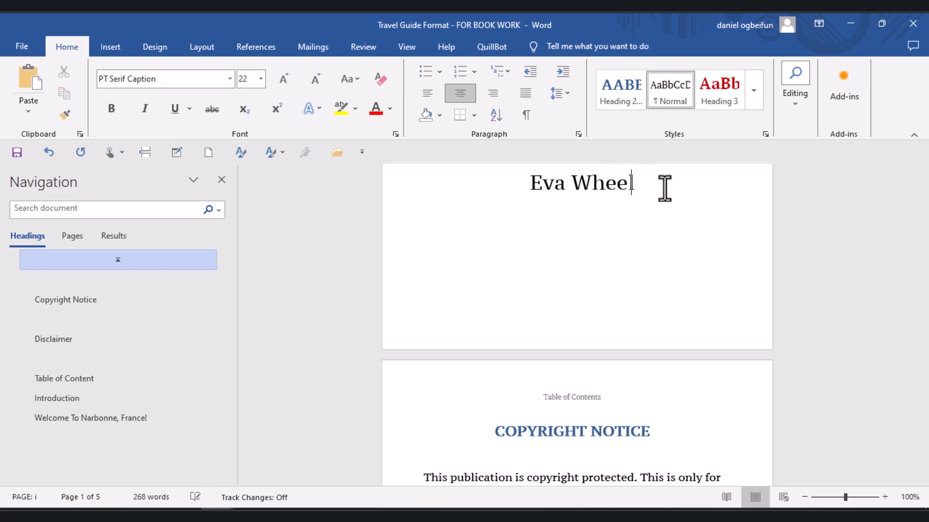
- Change the font colour of "Paris," in the title, including its comma, to the darkest olive green theme colour
key("Up")
key("Up")
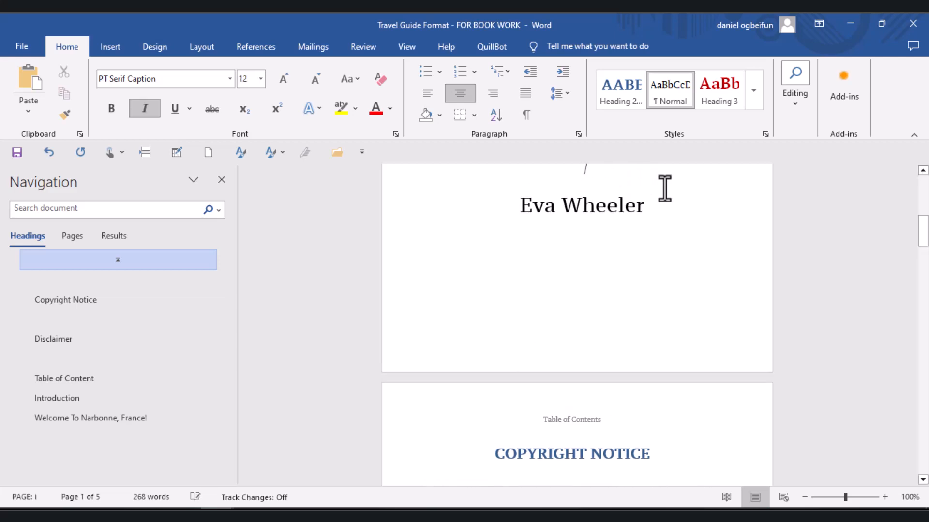
key("Up")
key("Up")
key("Up")
key("Up")
key("Up")
key("Up")
key("Up")
key("Up")
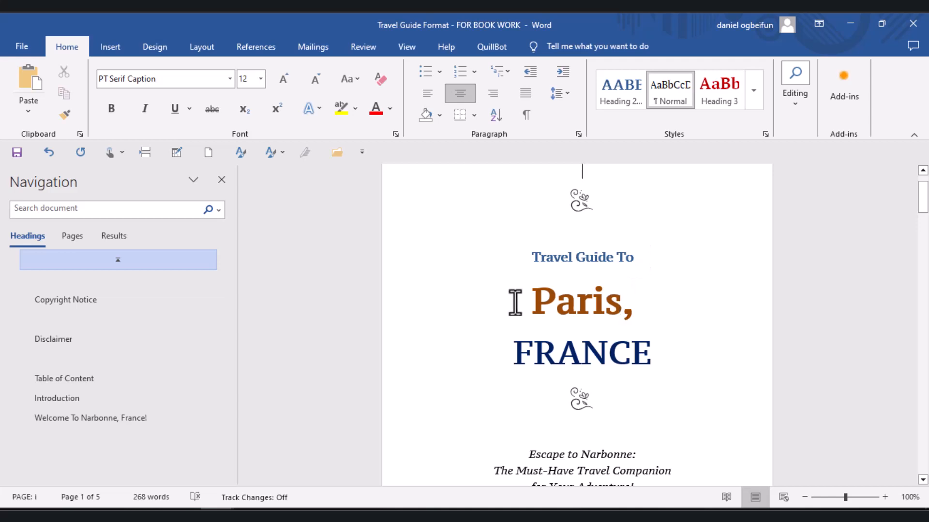
left_click(622, 306)
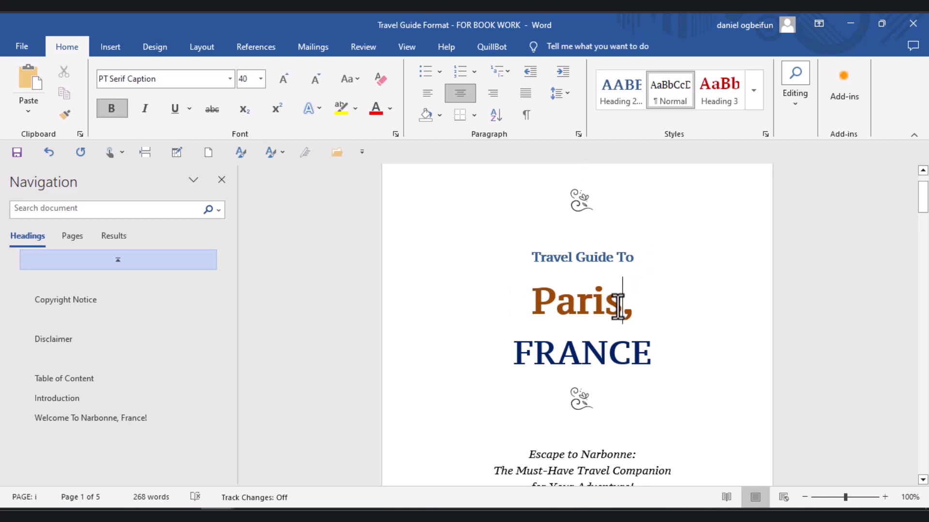
key("shift+Left")
key("ctrl+shift+Left")
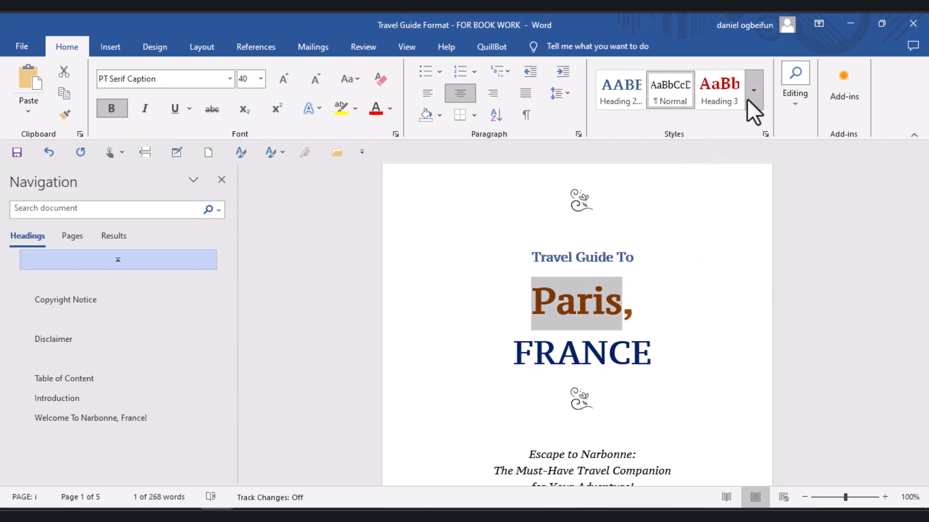
left_click(390, 109)
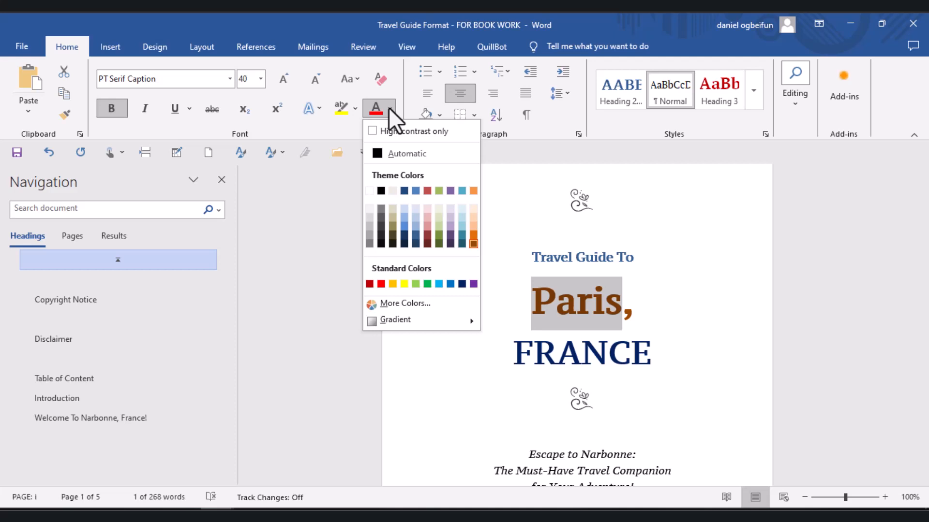
left_click(439, 243)
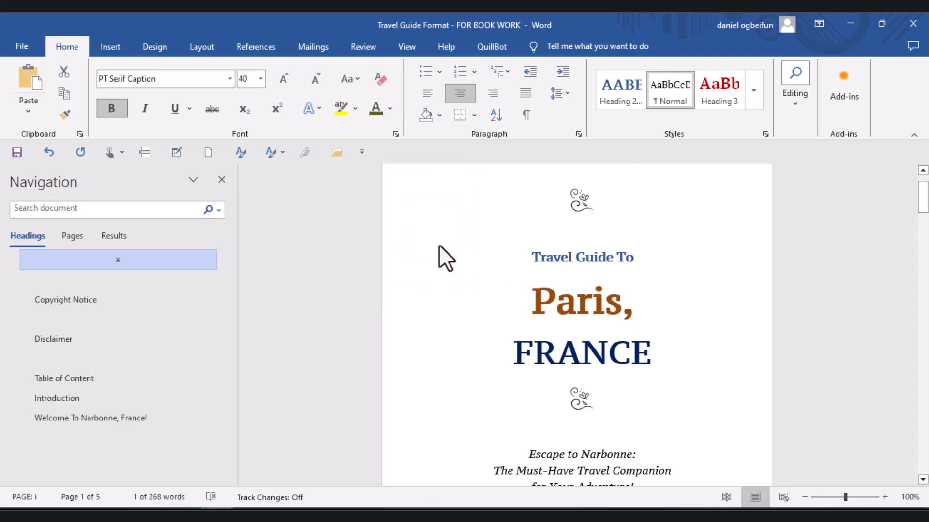
left_click(648, 321)
left_click(609, 311, "shift")
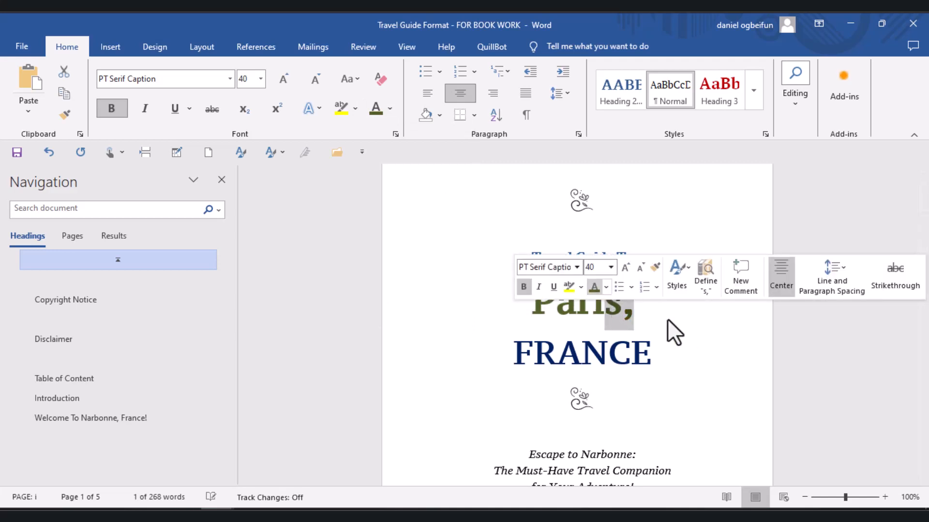
- Change the font colour of "FRANCE" in the title to the darkest orange theme colour
left_click(677, 353)
left_click_drag(651, 353, 471, 353)
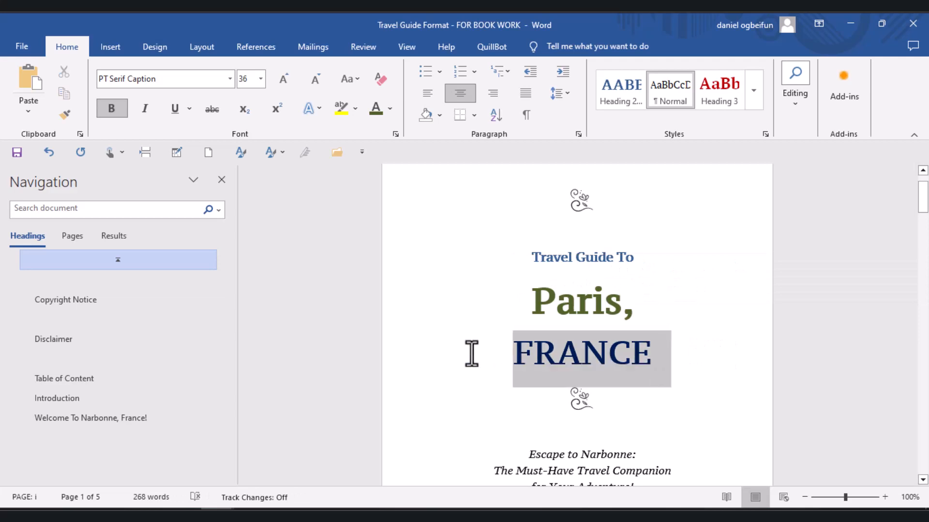
left_click(390, 108)
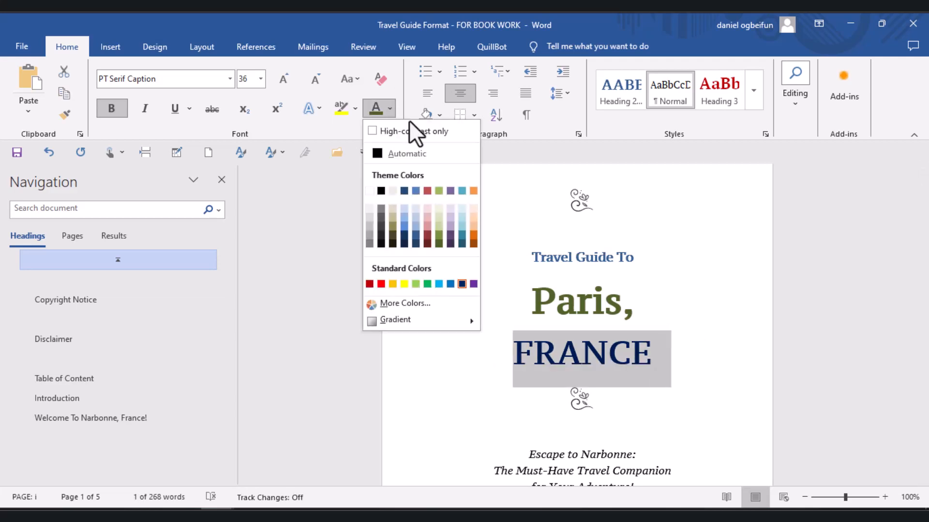
left_click(472, 245)
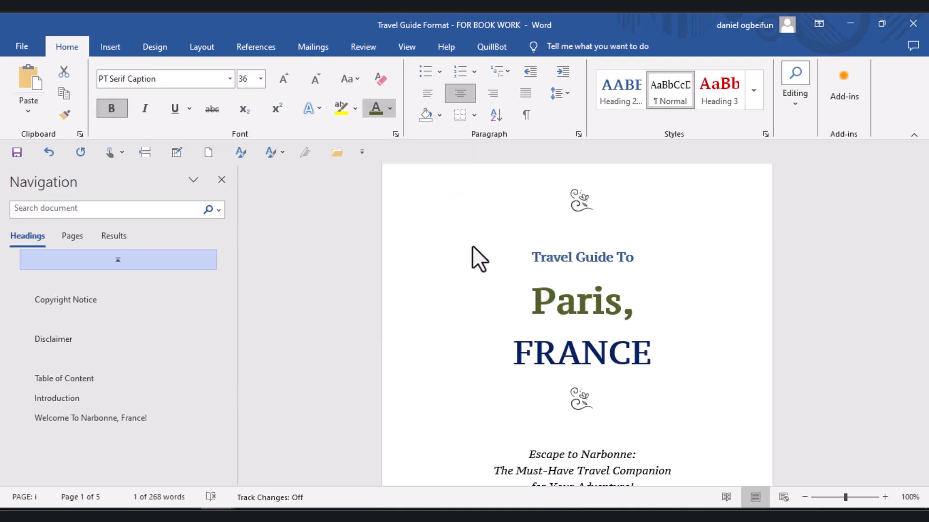
left_click(682, 466)
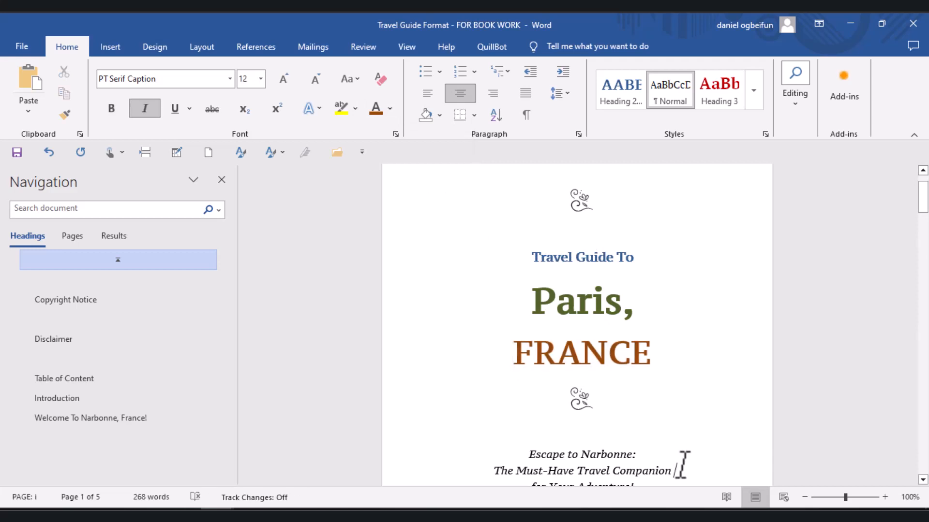
- Modify the Heading 2 (Chap Number) style used by the COPYRIGHT NOTICE heading to use Arial Black at 18 pt
scroll(682, 465, "down", 8)
scroll(679, 469, "down", 3)
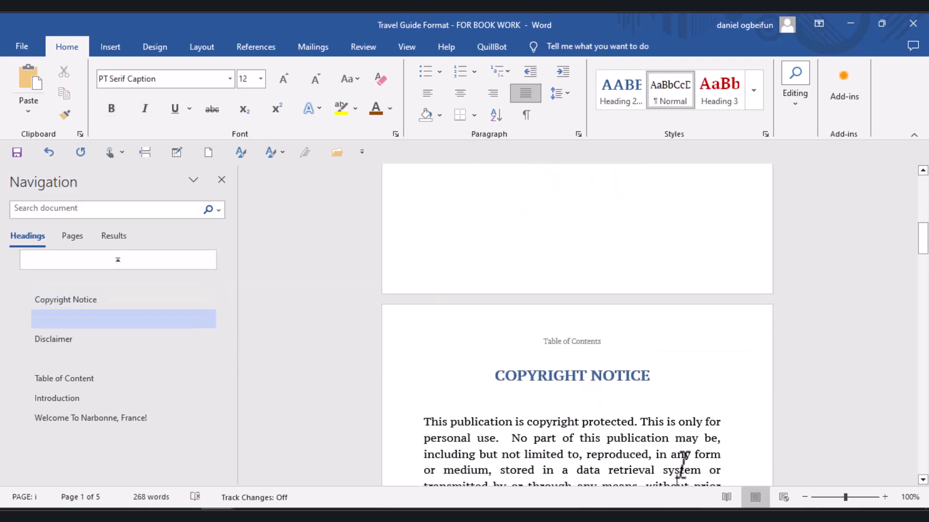
left_click(677, 467)
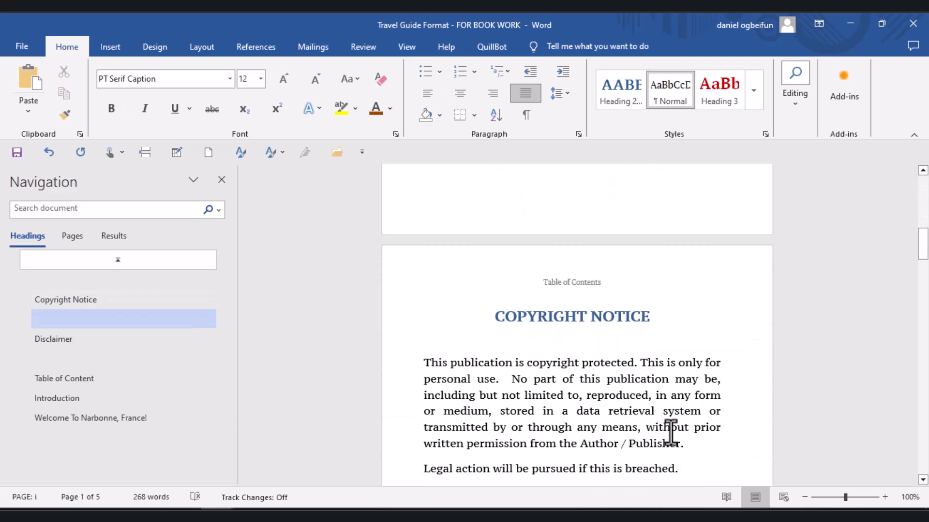
left_click(617, 311)
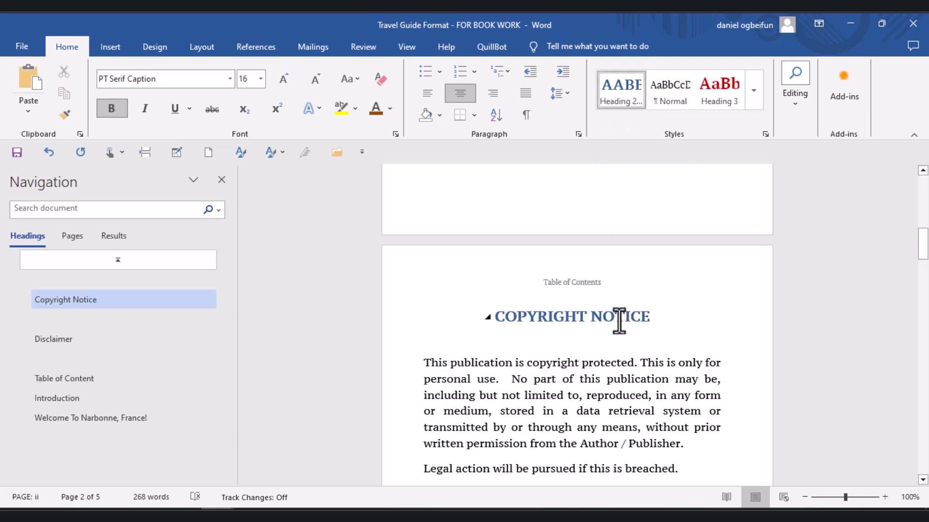
right_click(616, 89)
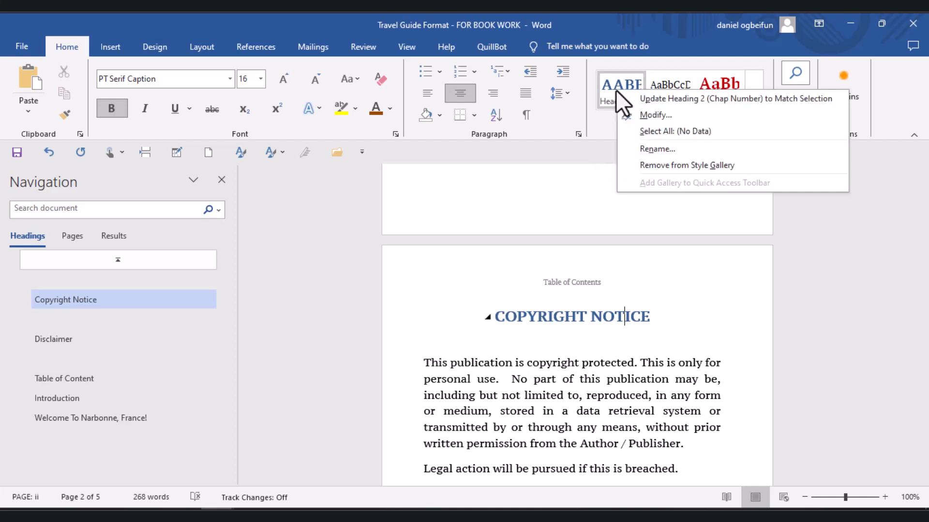
left_click(646, 115)
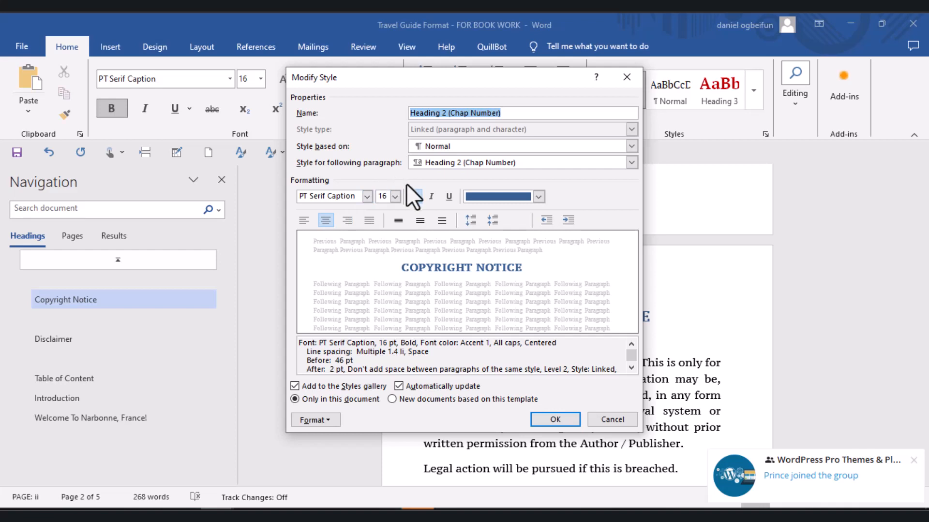
left_click(367, 197)
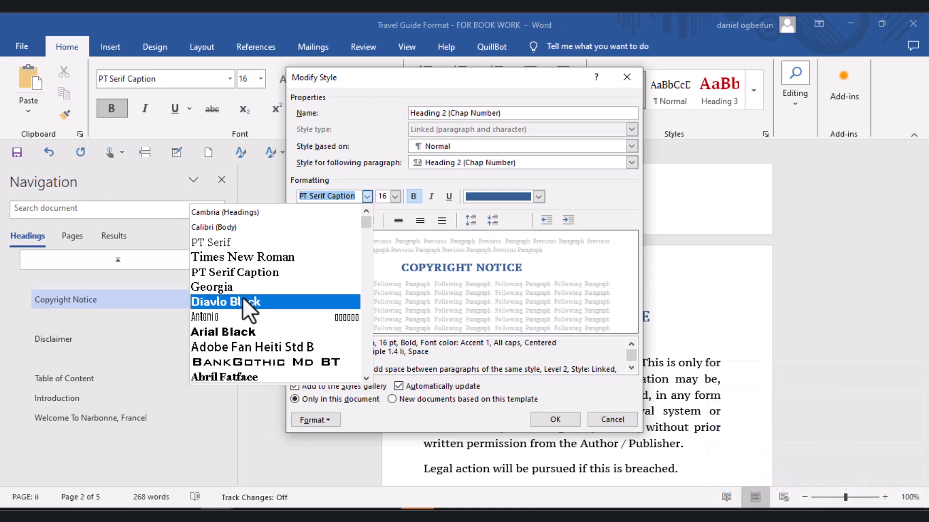
left_click(229, 333)
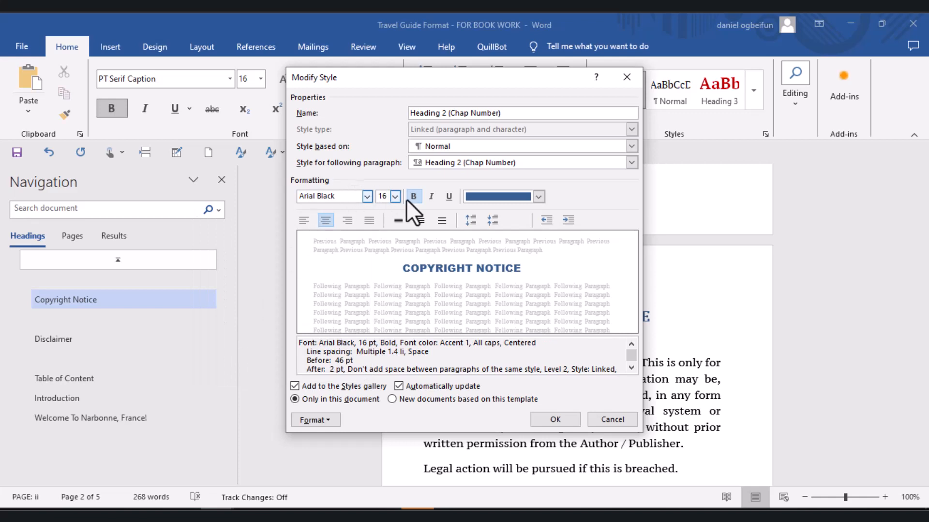
left_click(395, 195)
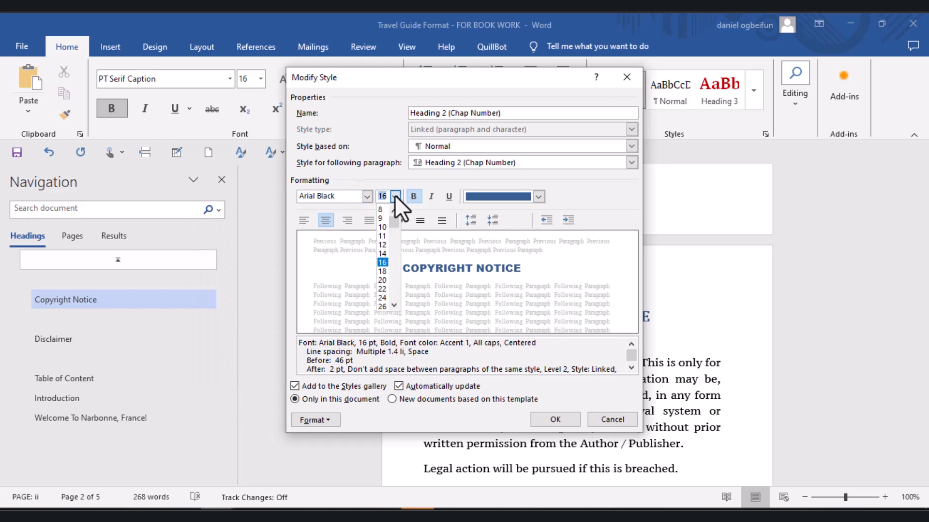
left_click(385, 271)
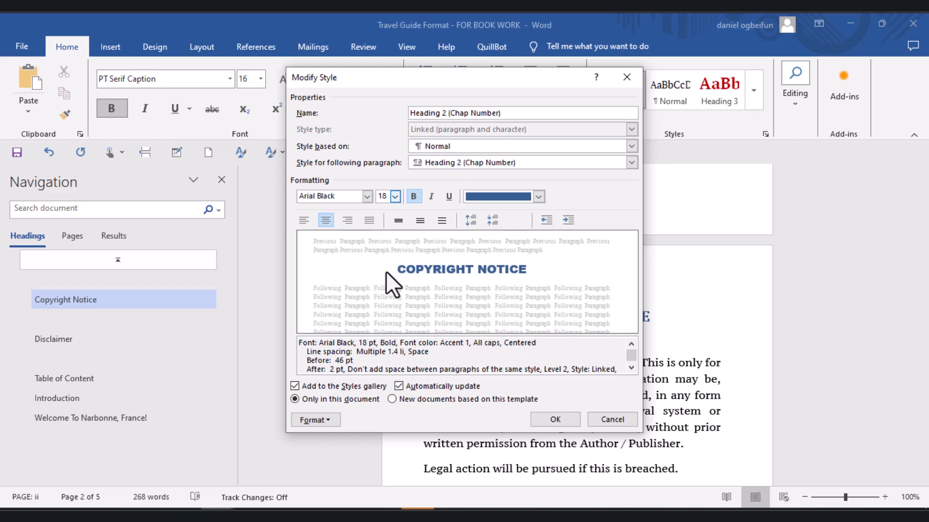
- Set the Heading 2 style's font colour to the darkest orange theme colour and apply the style changes
left_click(535, 198)
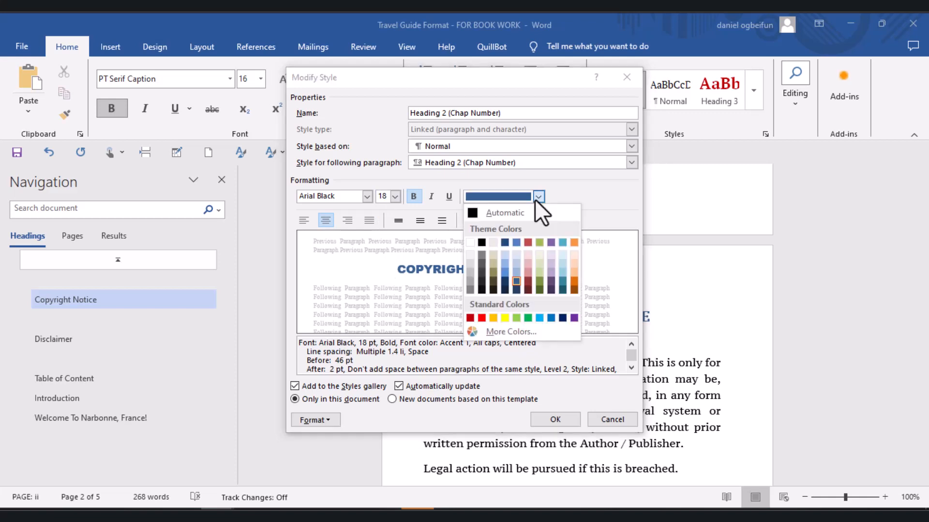
left_click(574, 290)
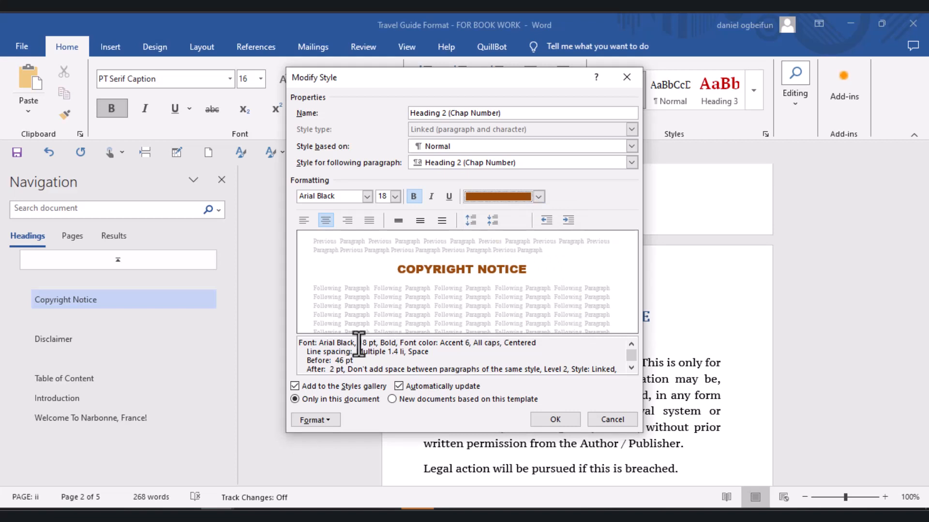
left_click(557, 422)
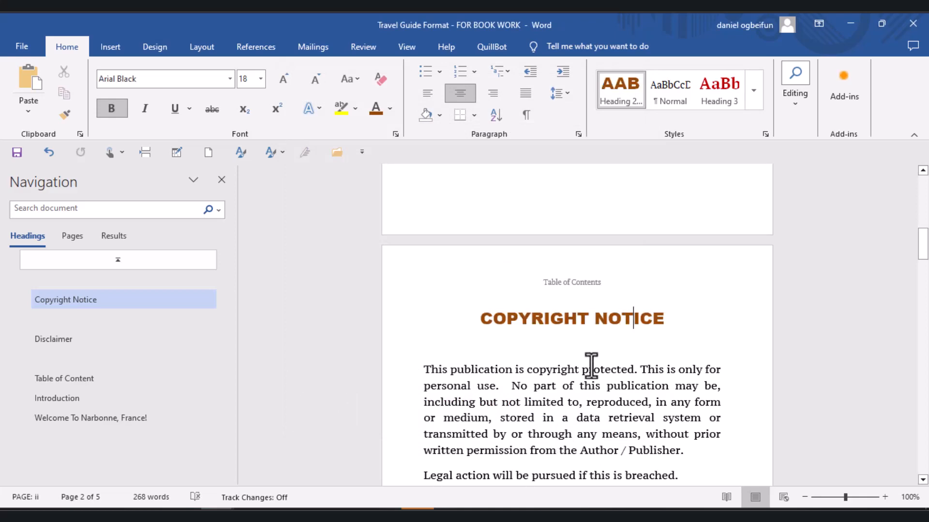
- Examine the restyled headings across the Copyright Notice, Disclaimer and Table of Content pages, ending at the copyright text
left_click(921, 422)
left_click(921, 422)
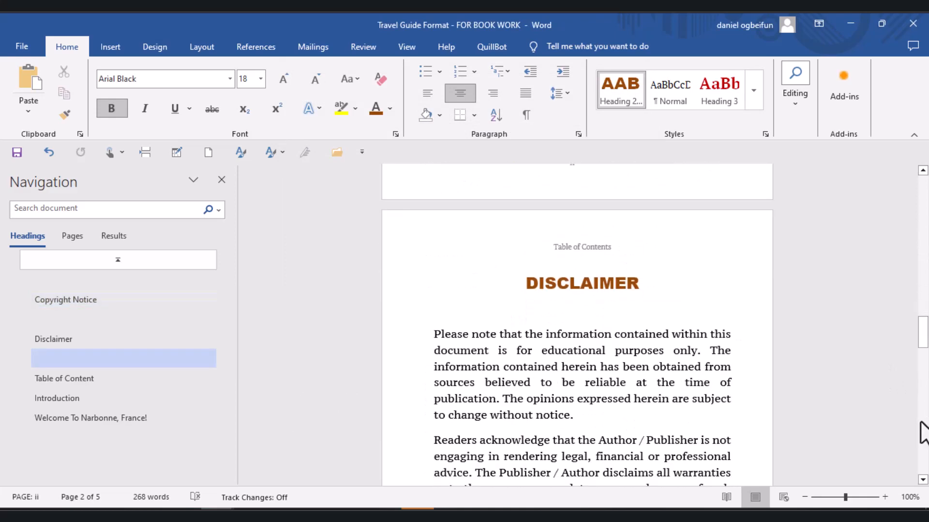
left_click(923, 432)
left_click(922, 431)
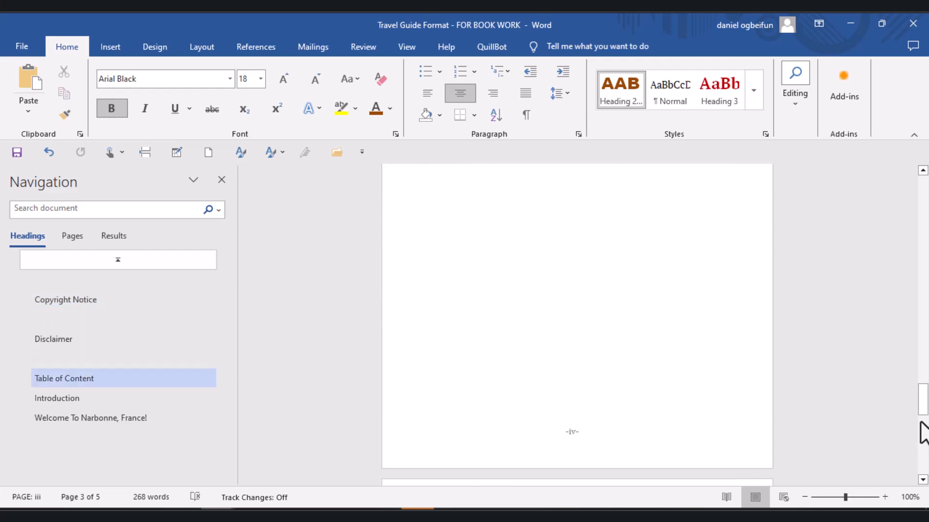
left_click(923, 242)
left_click(923, 242)
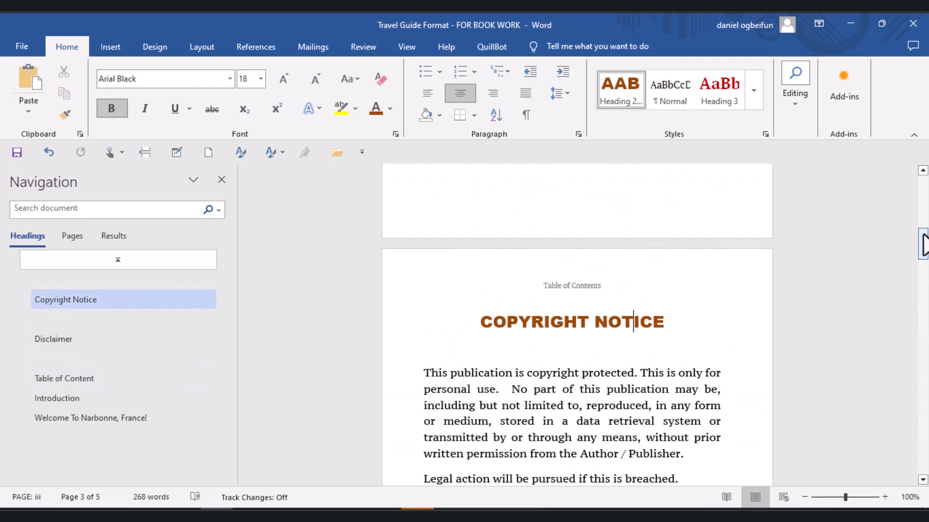
left_click(923, 209)
left_click_drag(924, 218, 925, 263)
- Modify the Normal style of the copyright paragraph to use PT Serif at 12 pt
left_click(556, 227)
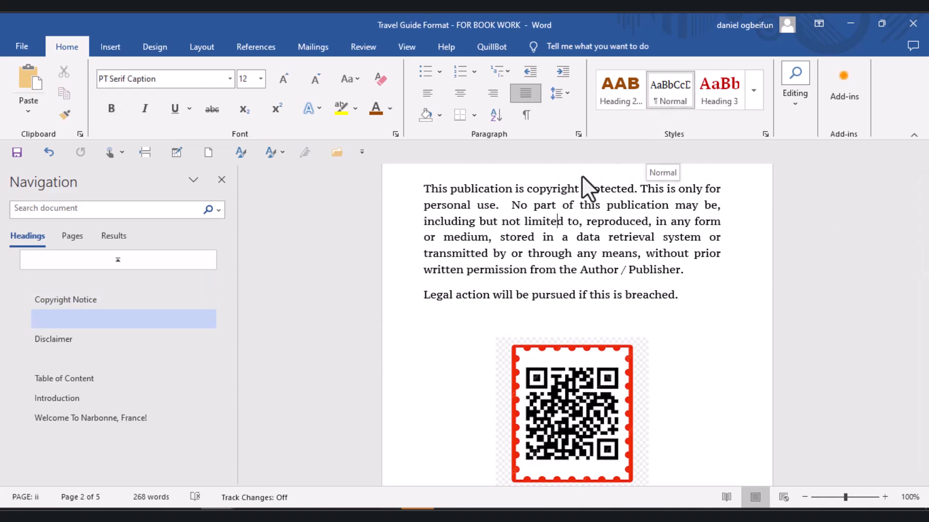
right_click(666, 85)
left_click(706, 110)
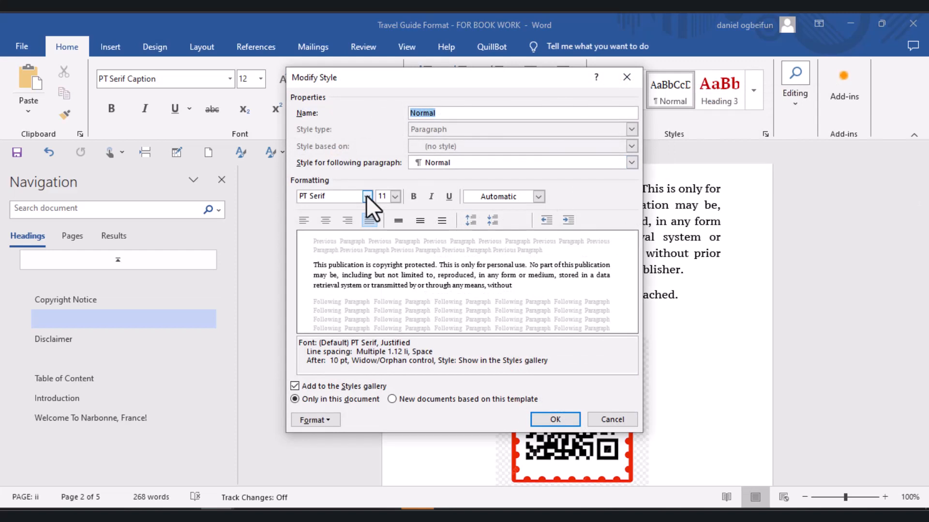
left_click(394, 196)
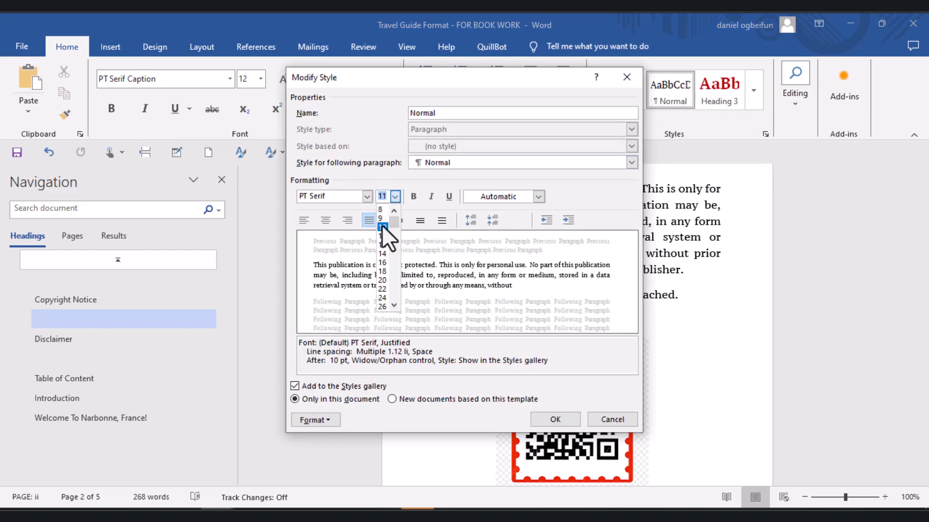
left_click(382, 245)
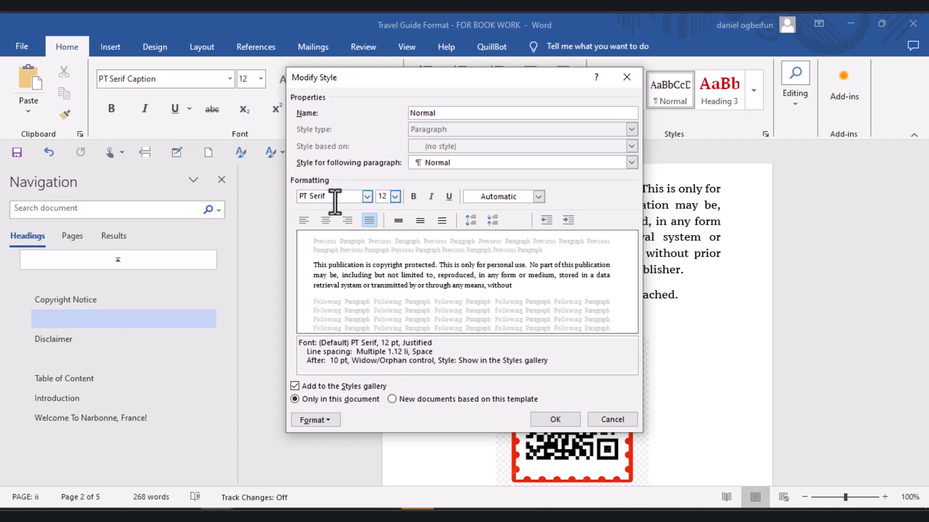
left_click(367, 195)
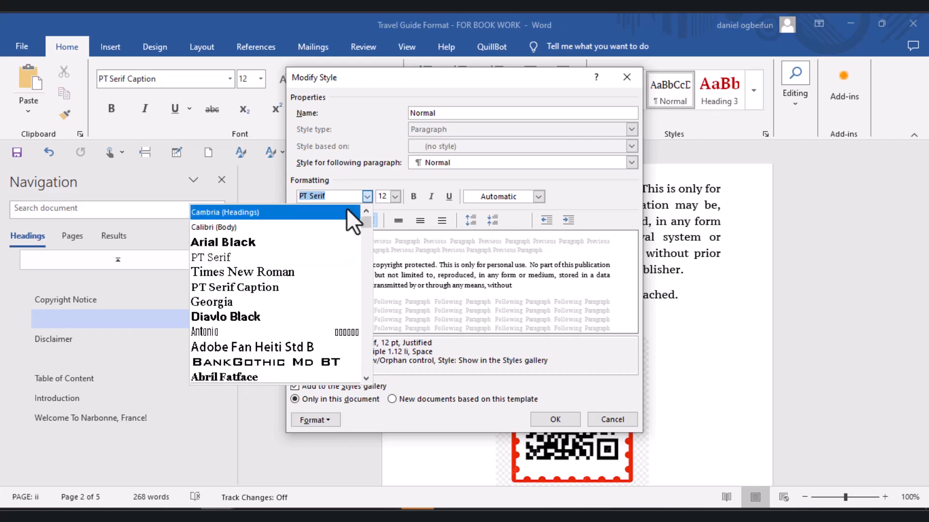
left_click(224, 258)
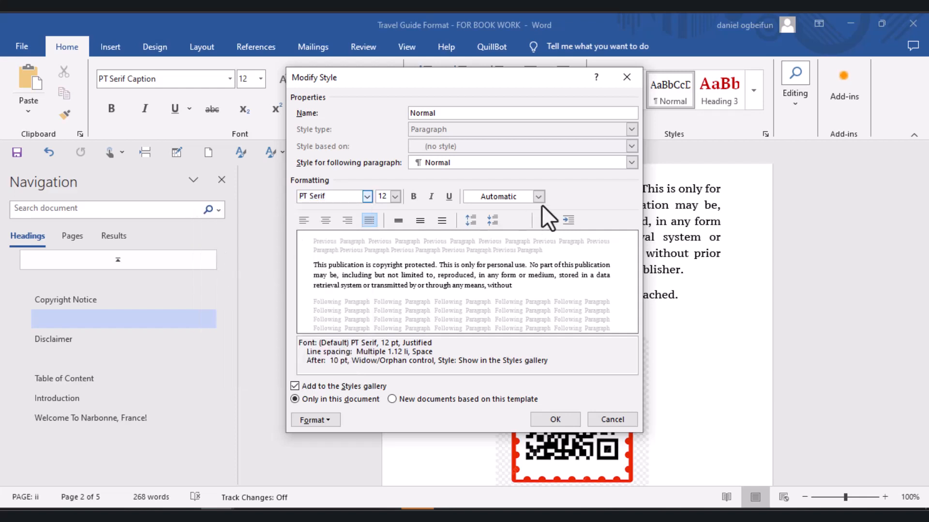
left_click(553, 420)
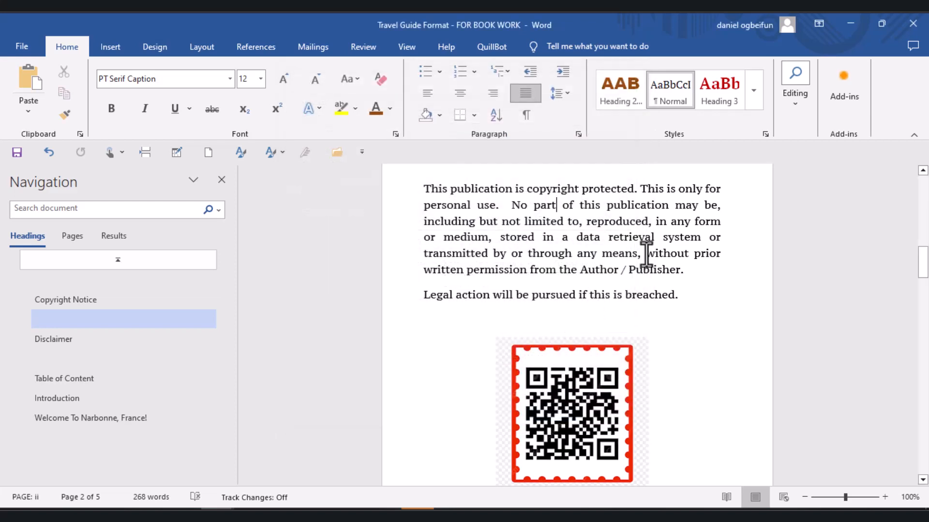
left_click(622, 204)
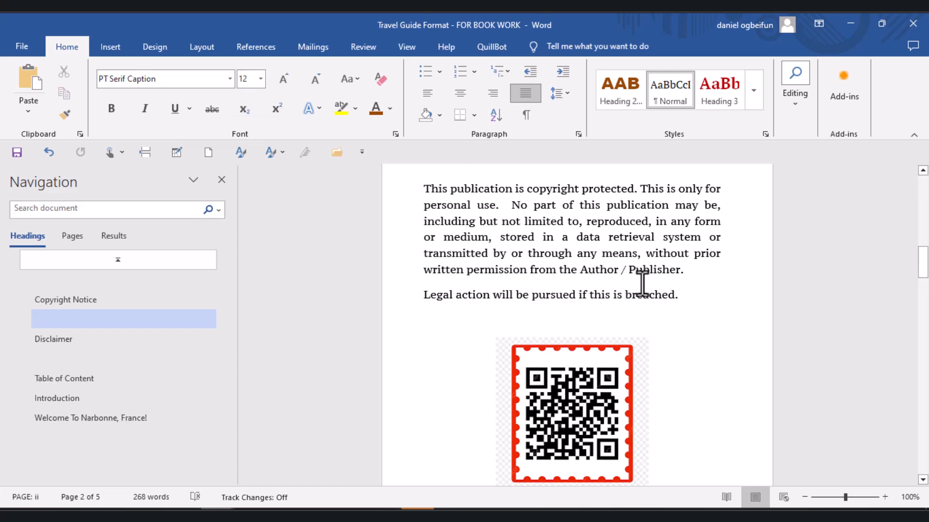
- Delete the QR code image and the "SCAN TO SEE ALL MY BOOKS" line below the copyright text
left_click(924, 347)
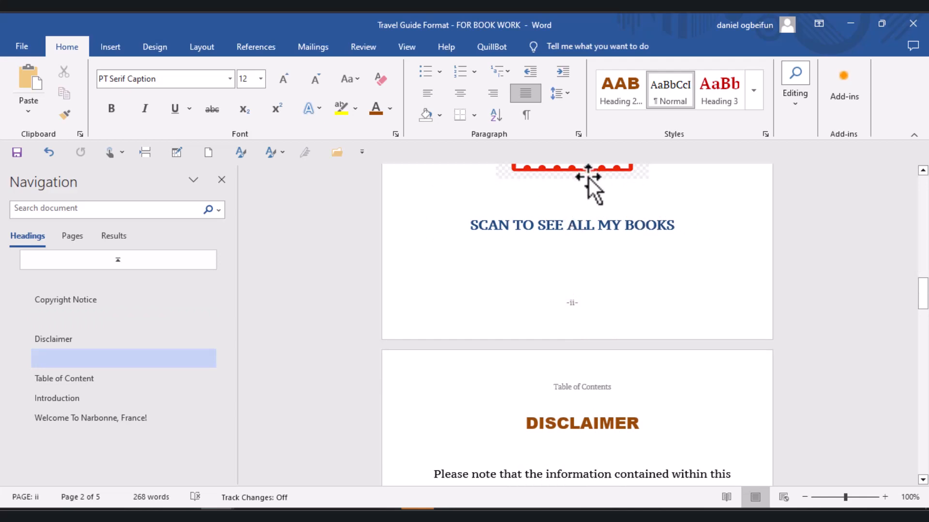
scroll(921, 194, "up", 3)
scroll(921, 193, "up", 2)
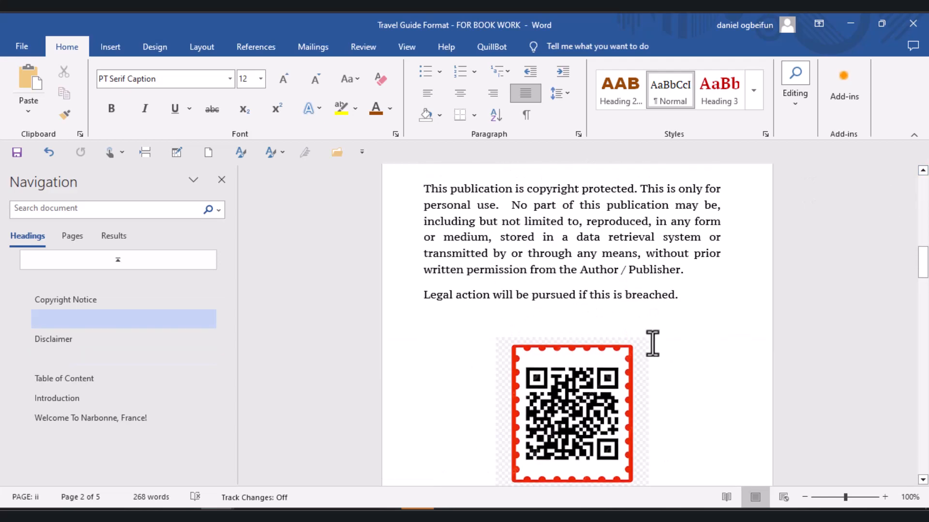
left_click(613, 379)
key("Delete")
key("Delete")
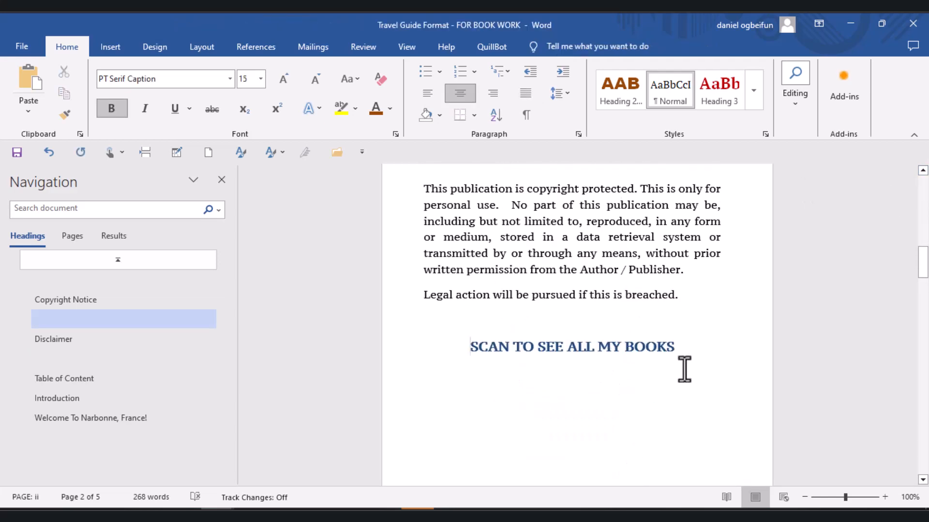
left_click_drag(677, 358, 464, 341)
key("Delete")
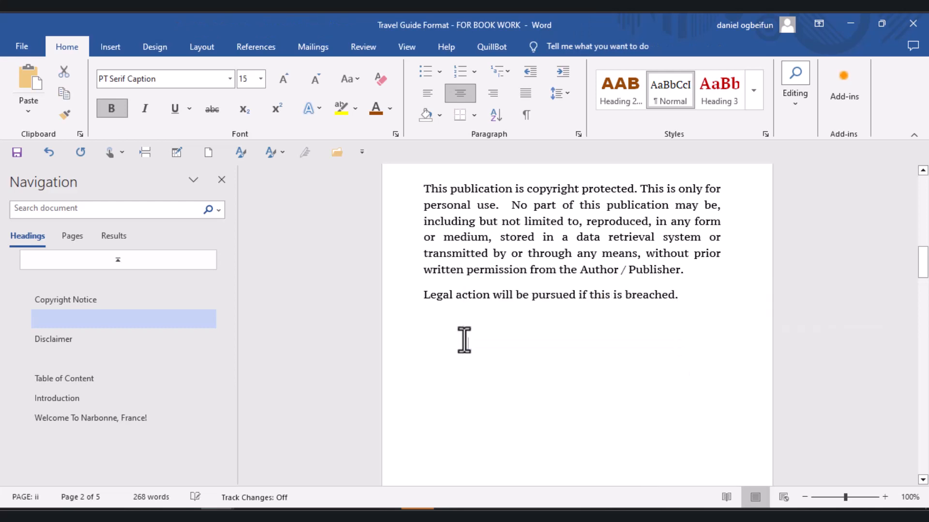
- Delete the page break and surplus empty lines between the copyright text and the DISCLAIMER heading
key("Delete")
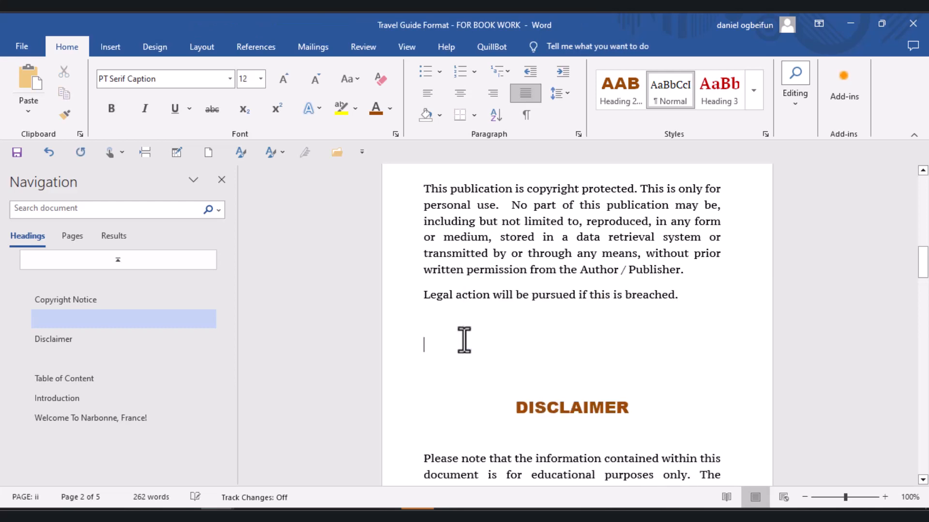
key("Delete")
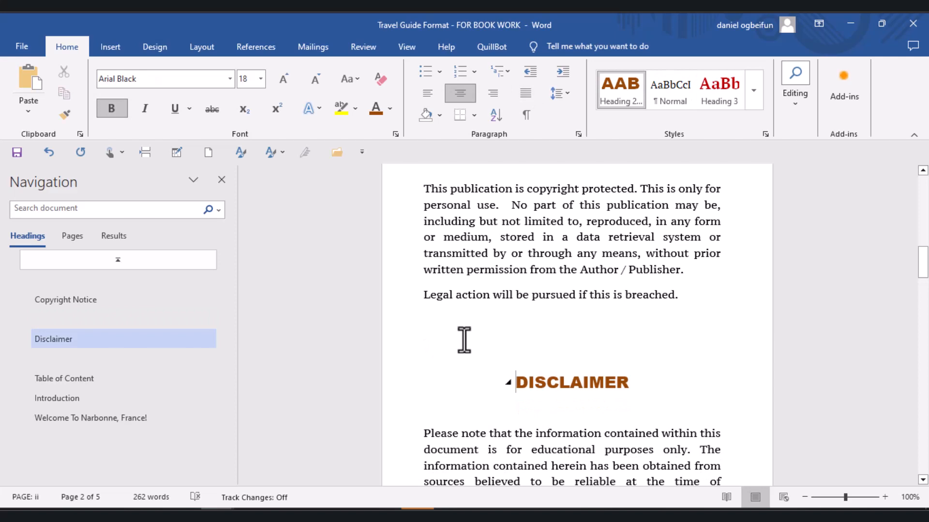
key("Up")
key("Delete")
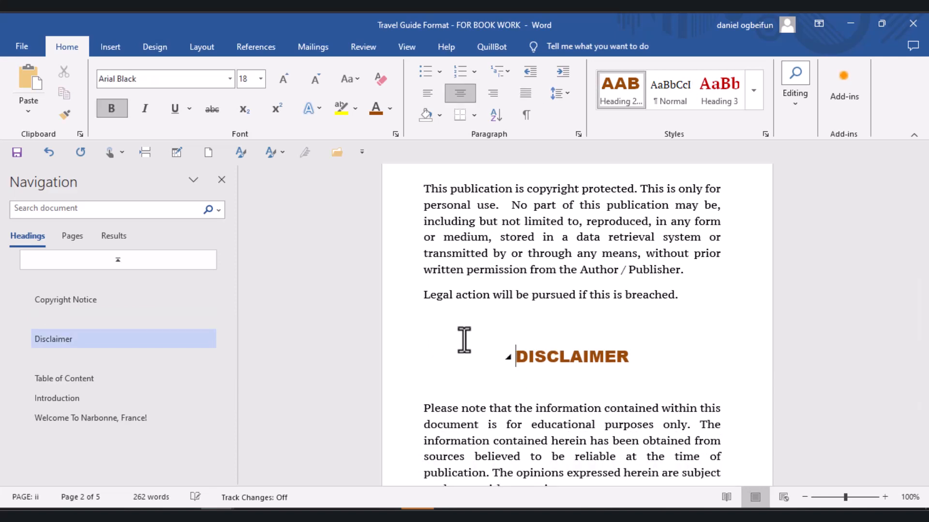
key("Up")
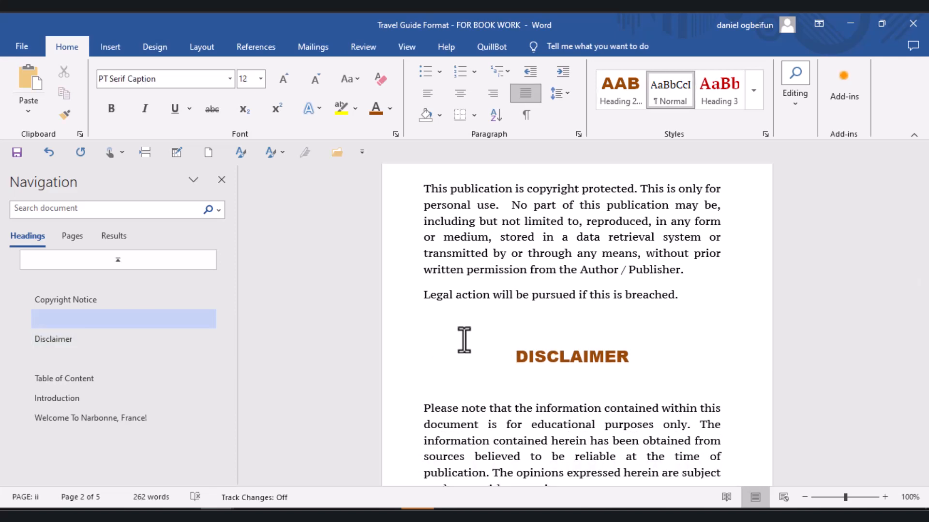
key("Down")
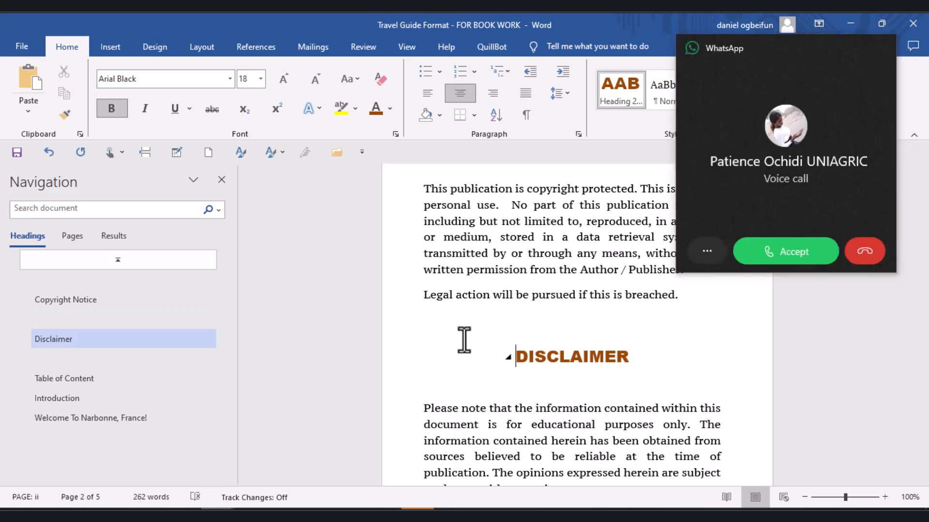
- Decline the incoming voice call and insert a page break before the DISCLAIMER heading
left_click(855, 251)
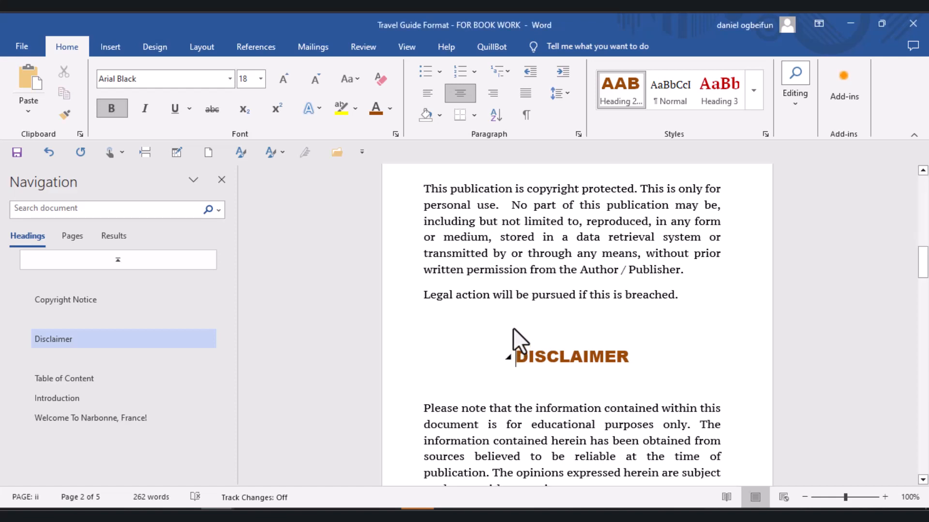
left_click(146, 147)
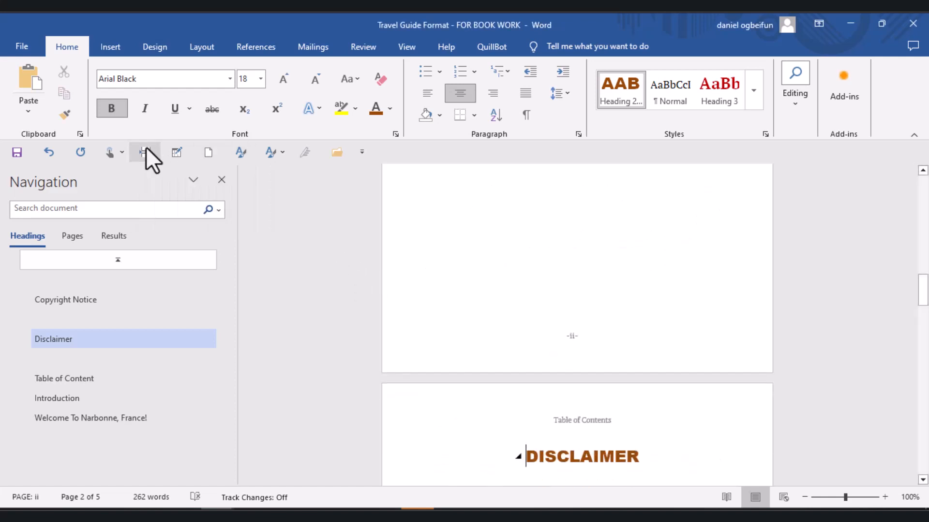
- Delete the empty line beneath the DISCLAIMER heading and move down to the last line of the "Readers acknowledge" paragraph
key("Down")
key("Delete")
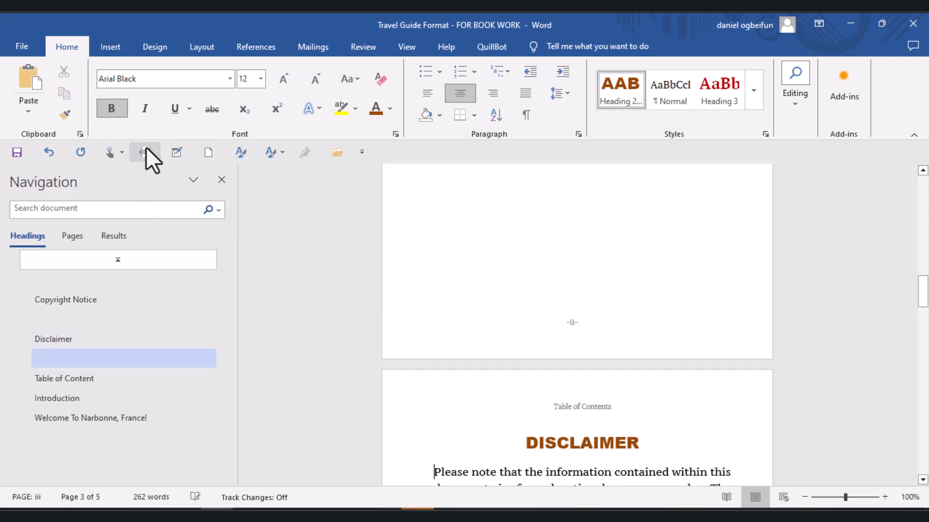
key("Down")
key("Down")
key("Down")
key("Down")
key("Down")
key("Down")
key("Down")
key("Down")
key("Down")
key("Down")
key("Down")
key("Down")
key("Down")
key("Down")
key("Down")
key("Down")
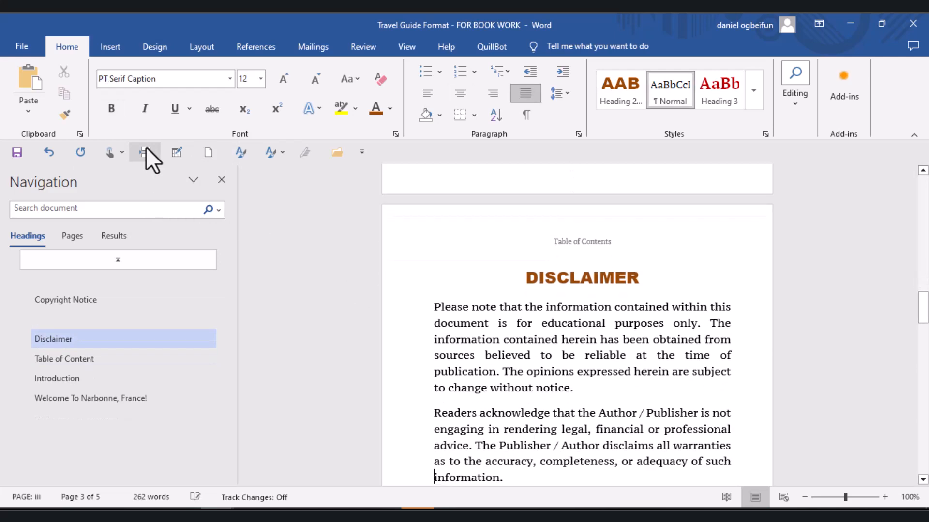
- Replace the existing break between the disclaimer text and the TABLE OF CONTENT heading with a new page break
left_click(146, 146)
key("Up")
key("Up")
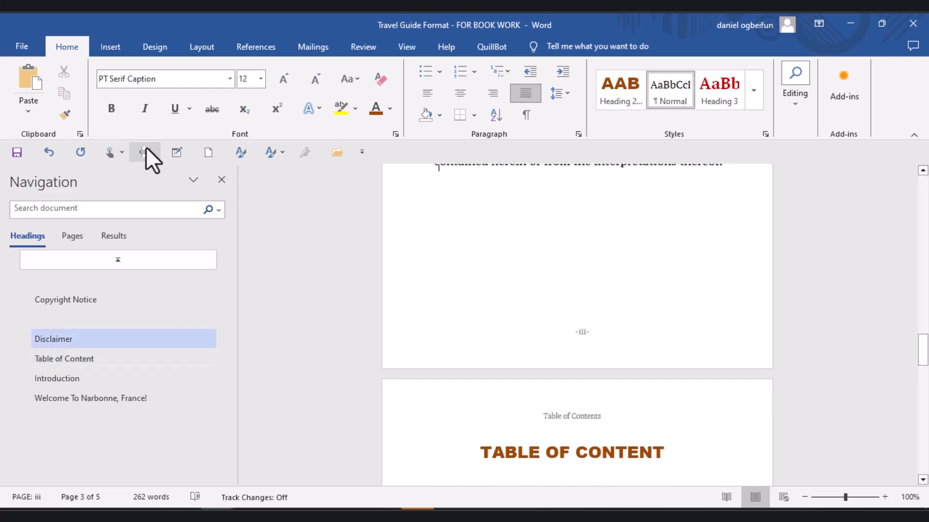
key("Delete")
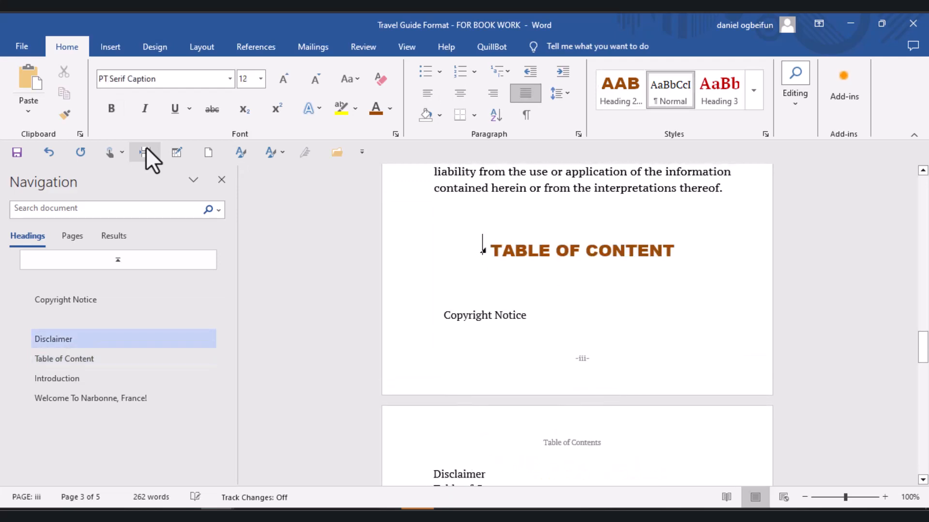
left_click(141, 149)
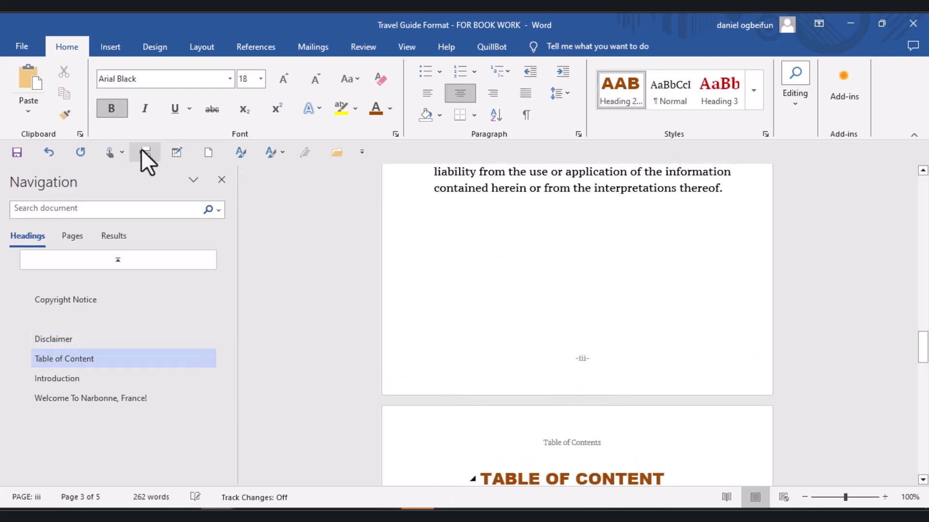
- Replace the contents listing under the TABLE OF CONTENT heading with the built-in Automatic Table 1
key("Down")
key("Down")
key("Down")
key("Down")
key("Down")
key("Down")
key("Down")
key("Down")
key("Down")
key("Down")
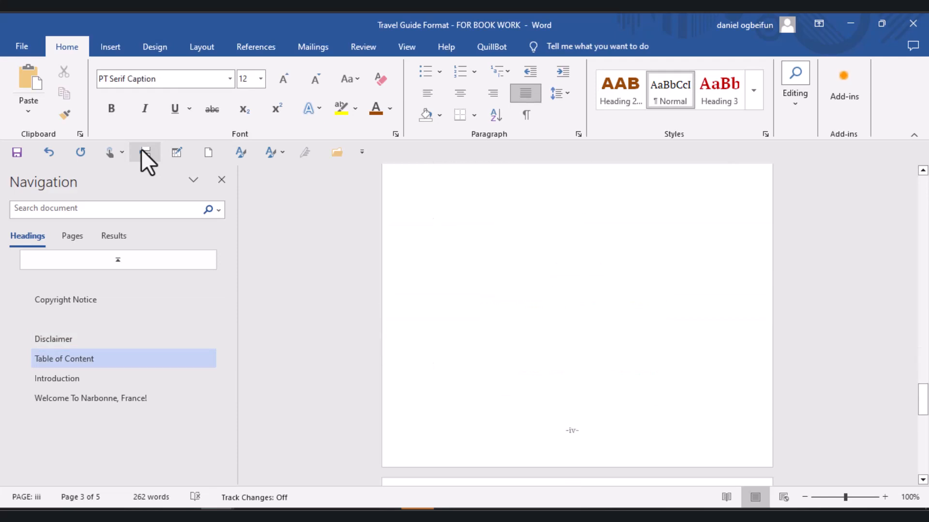
key("Down")
key("Down")
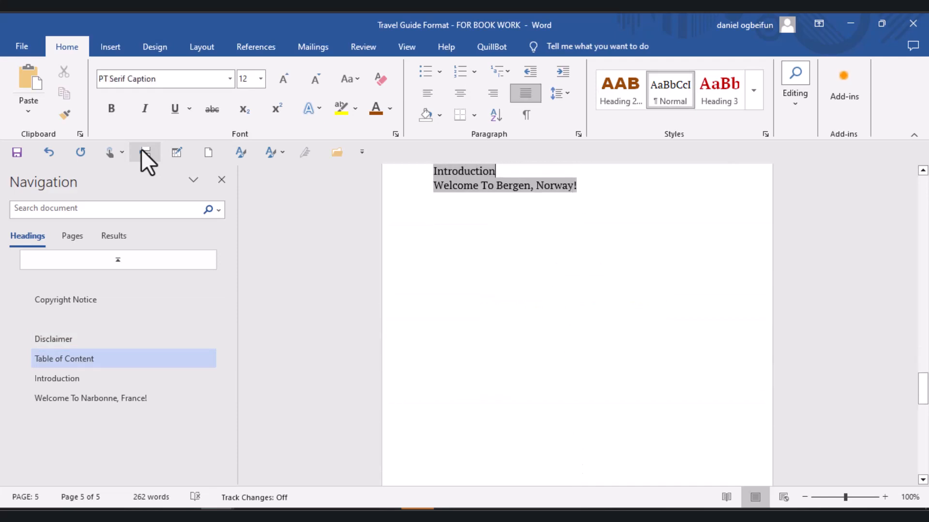
key("Up")
key("Up")
key("Up")
key("Up")
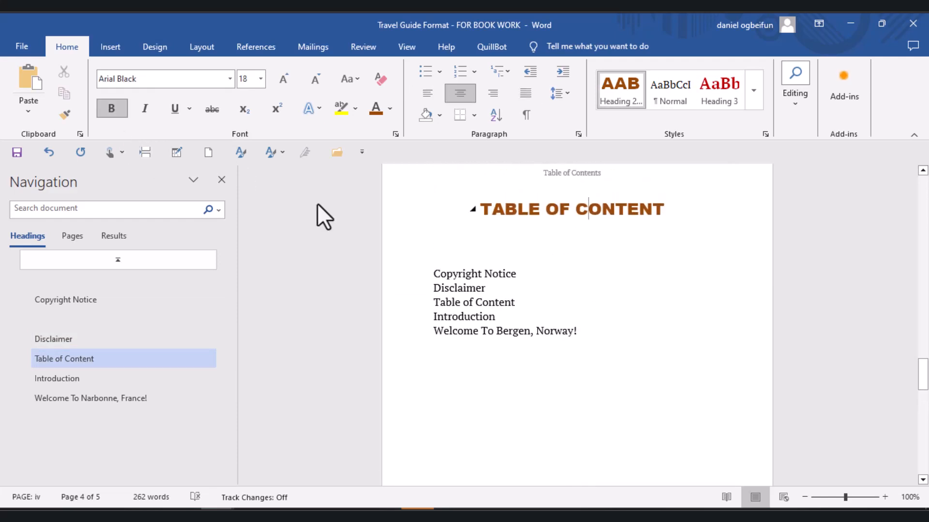
left_click(523, 291)
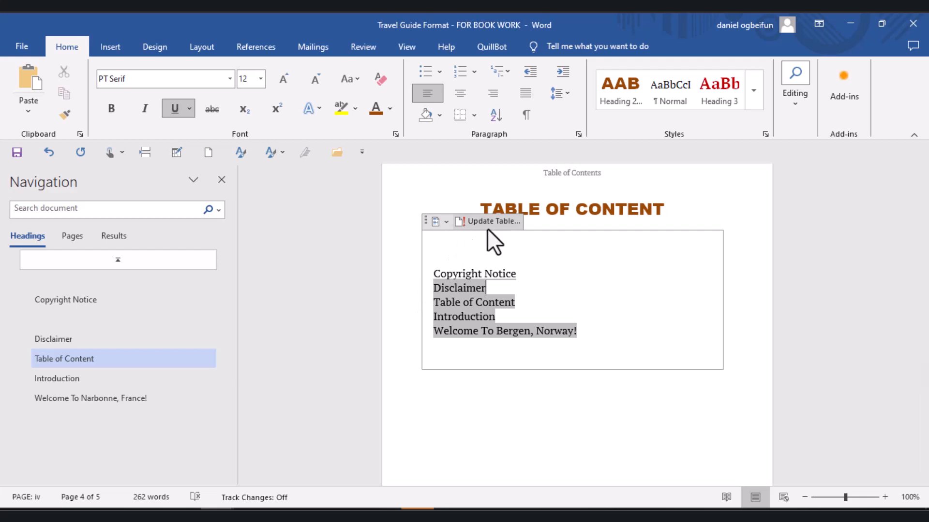
left_click(445, 221)
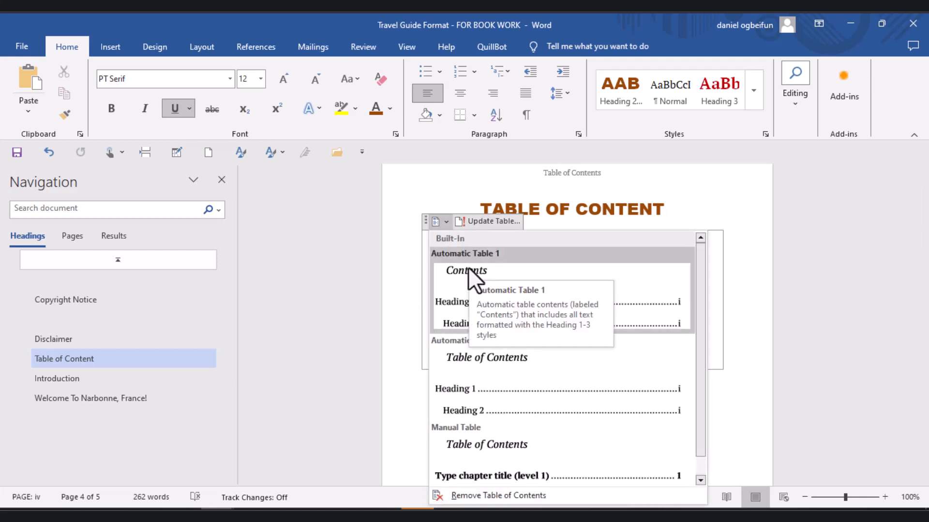
left_click(468, 267)
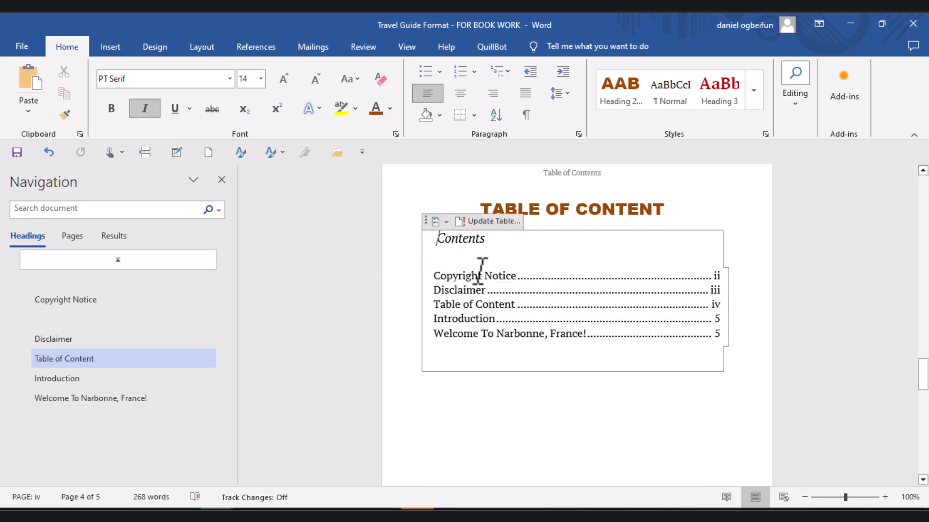
- Delete the "Contents" title text above the entries in the new table of contents
key("Delete")
key("Delete")
key("Delete")
key("Delete")
key("Delete")
key("Delete")
key("Delete")
key("Delete")
left_click(446, 222)
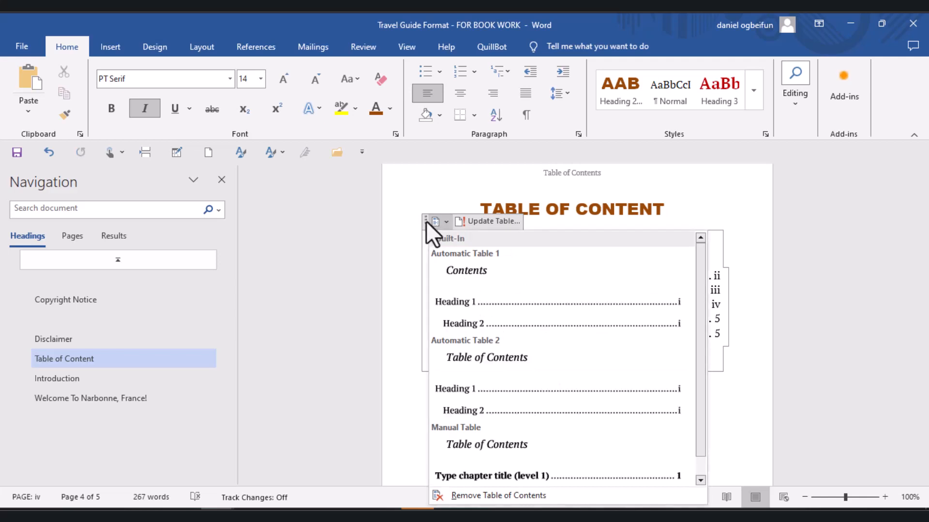
left_click(425, 220)
left_click(426, 221)
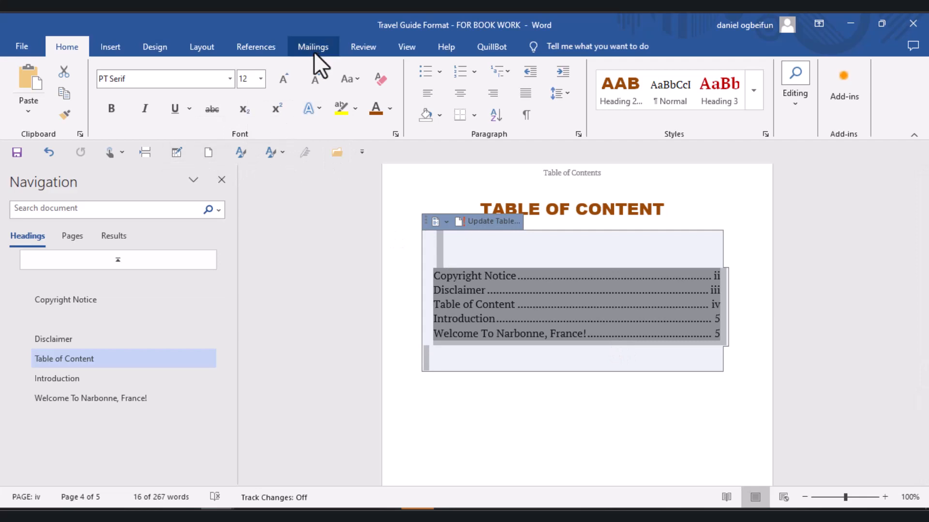
left_click(357, 79)
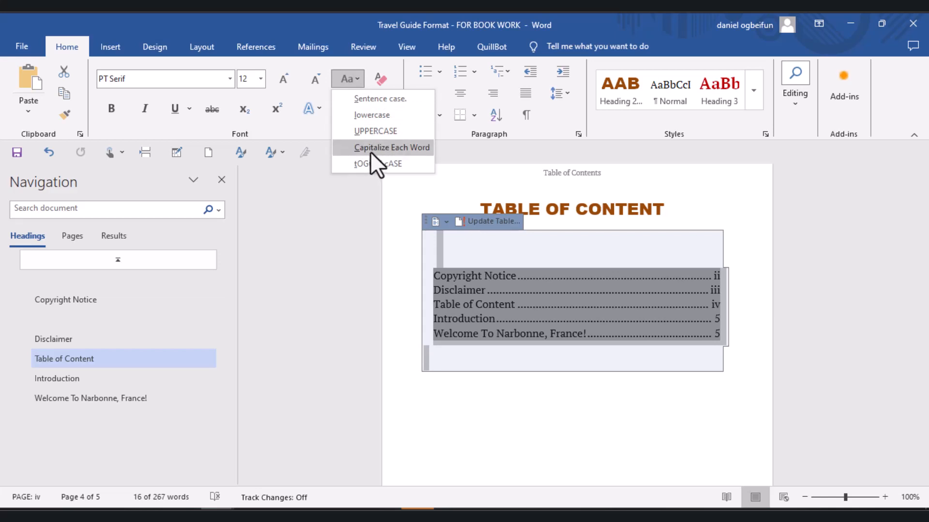
left_click(817, 251)
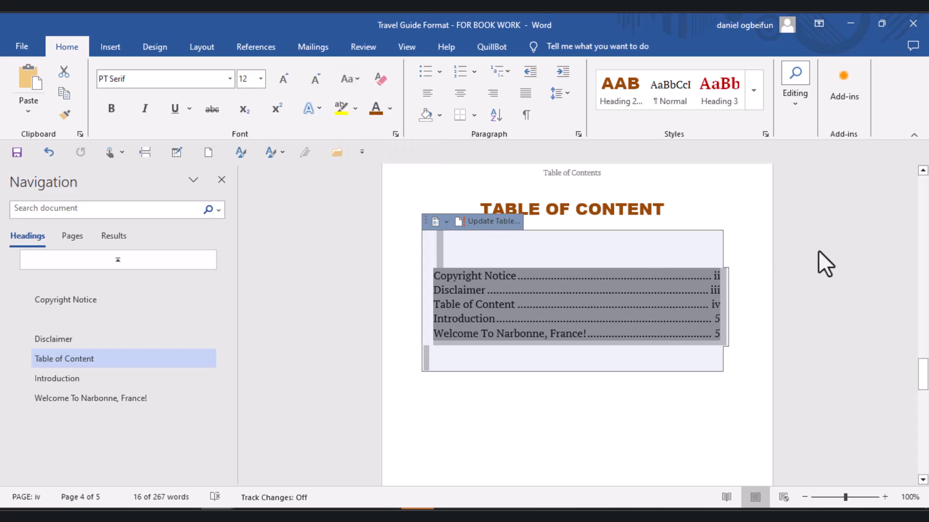
double_click(817, 251)
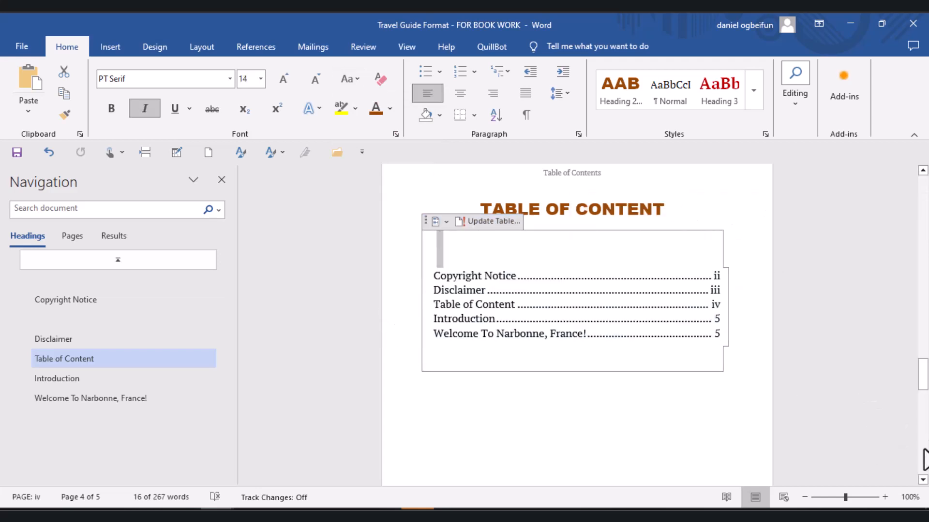
- Review the pages around the table of contents and back through the disclaimer and copyright pages to the title page
left_click(924, 450)
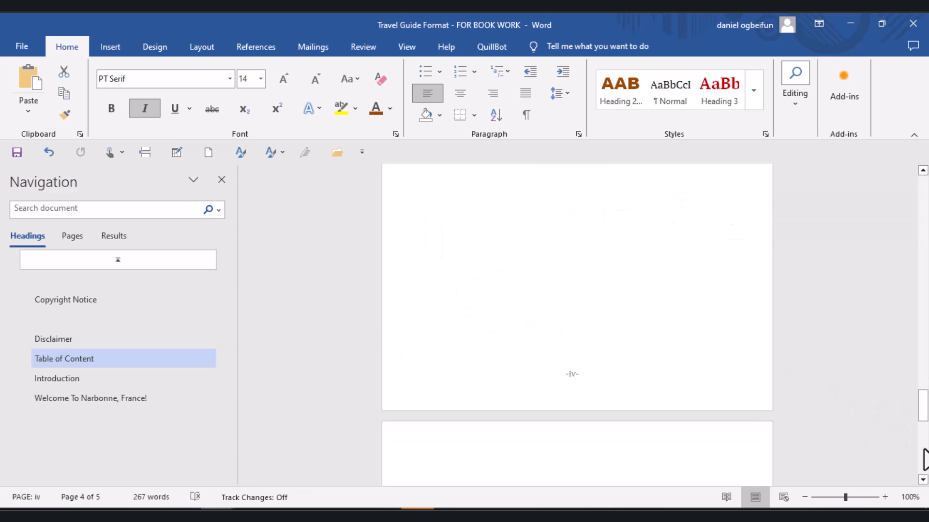
left_click(924, 230)
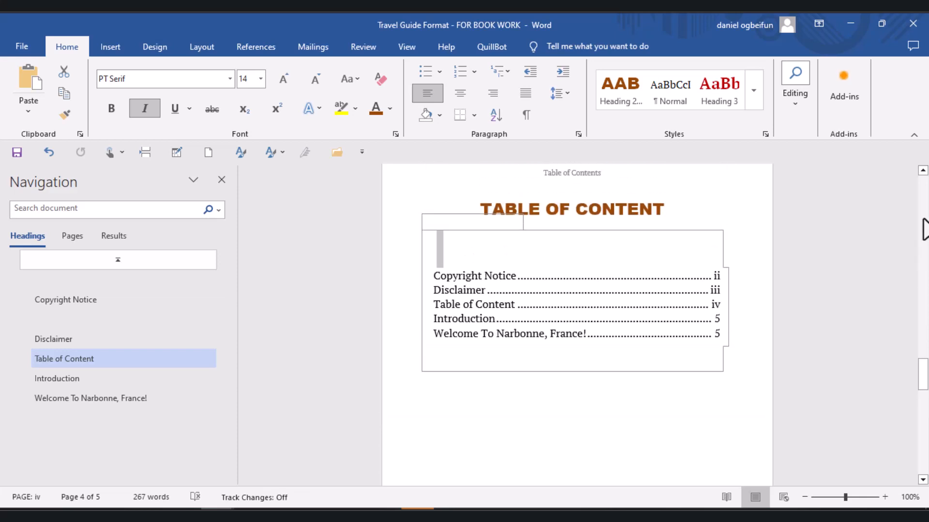
left_click(924, 230)
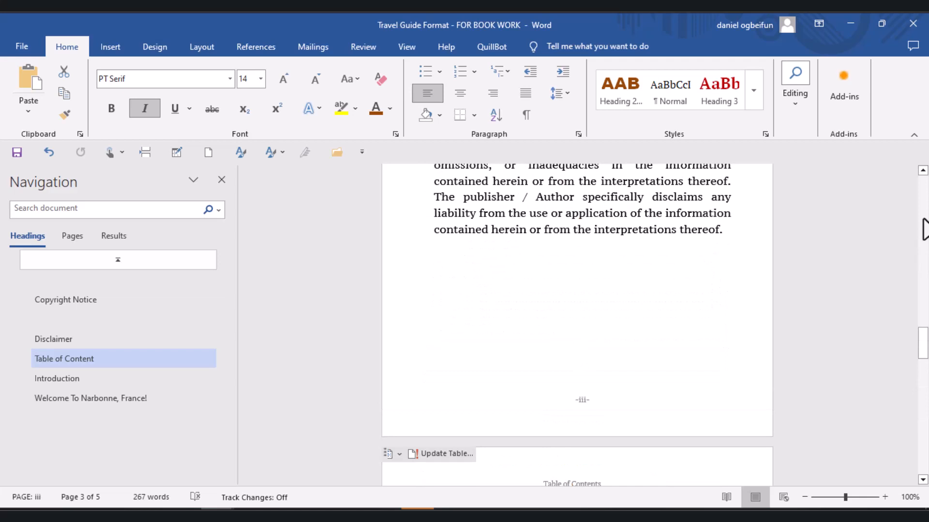
left_click(924, 229)
left_click(924, 229)
left_click(924, 230)
left_click(924, 229)
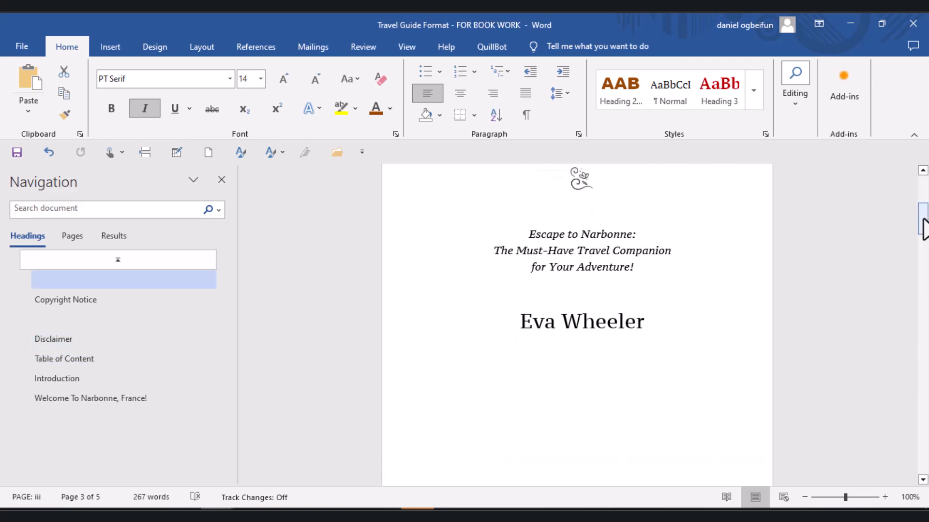
left_click(924, 193)
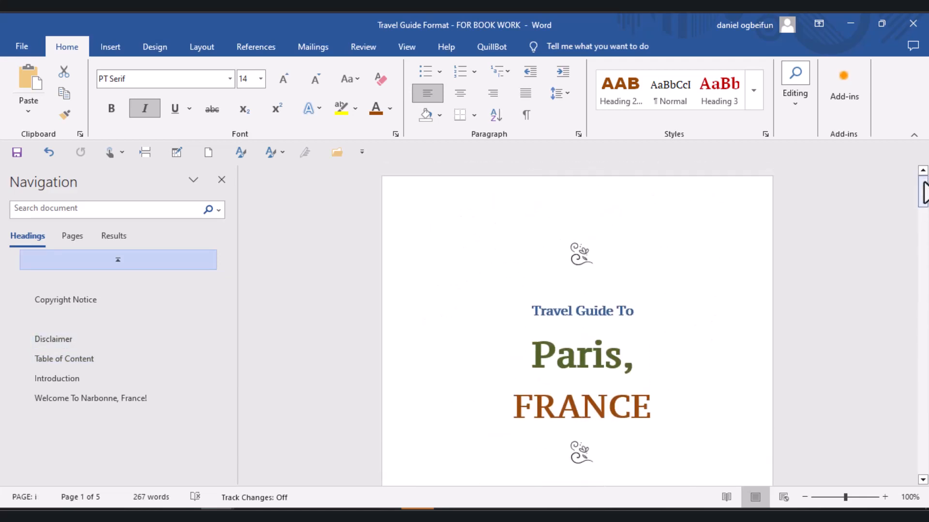
left_click(924, 310)
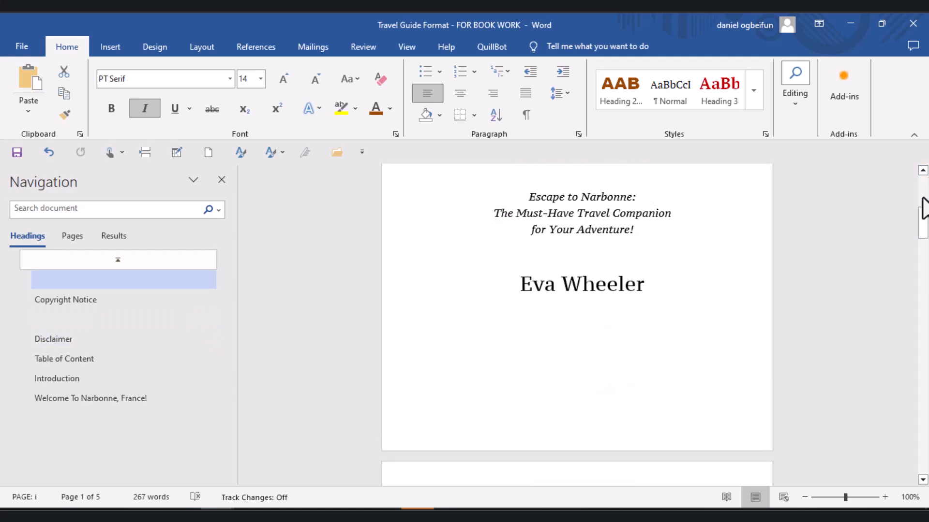
left_click(925, 194)
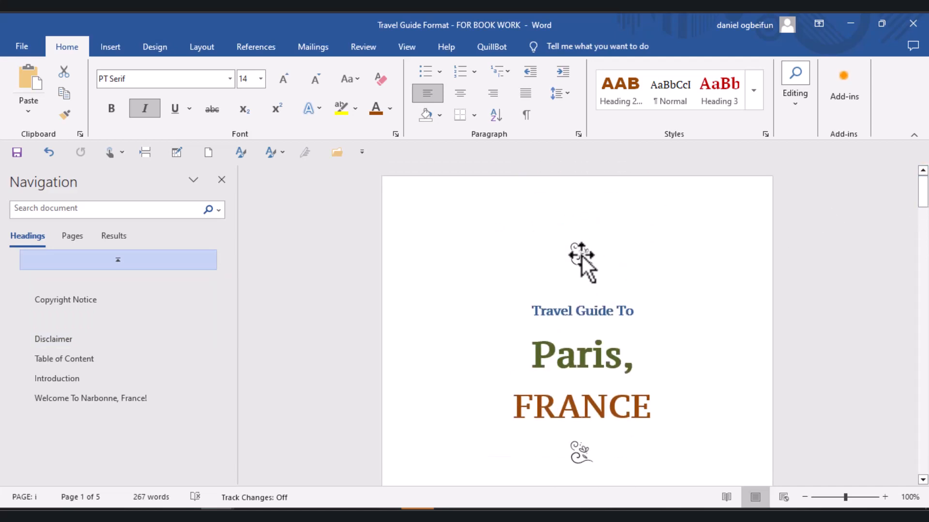
- Select the floral ornament above "Travel Guide To" on the title page and look over the rest of that page
left_click(582, 256)
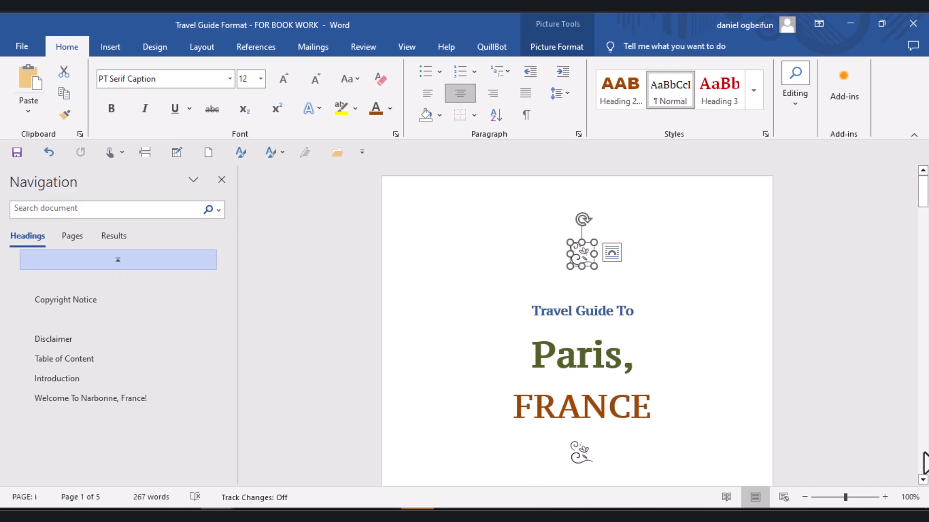
left_click(924, 463)
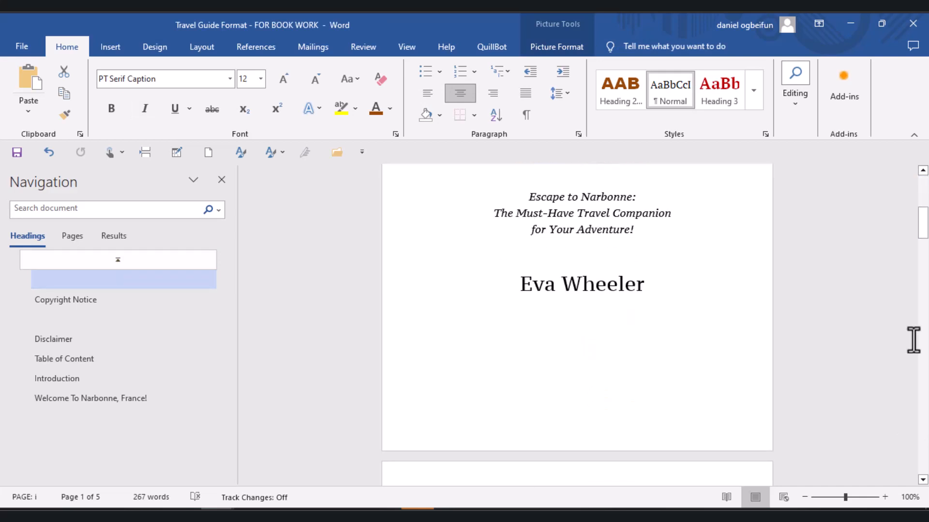
left_click(922, 192)
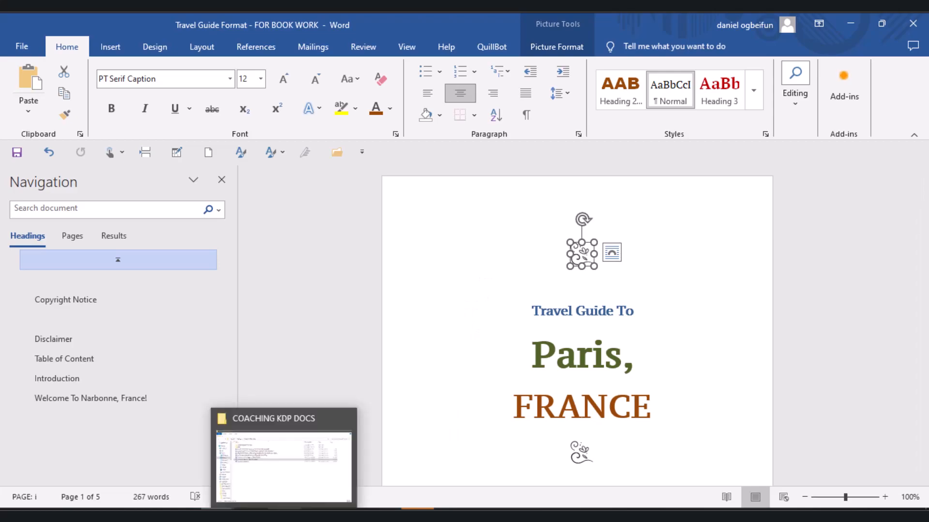
- Switch to File Explorer and open the Colored Icons folder inside the Icons folder of COACHING KDP DOCS
left_click(284, 516)
left_click(149, 126)
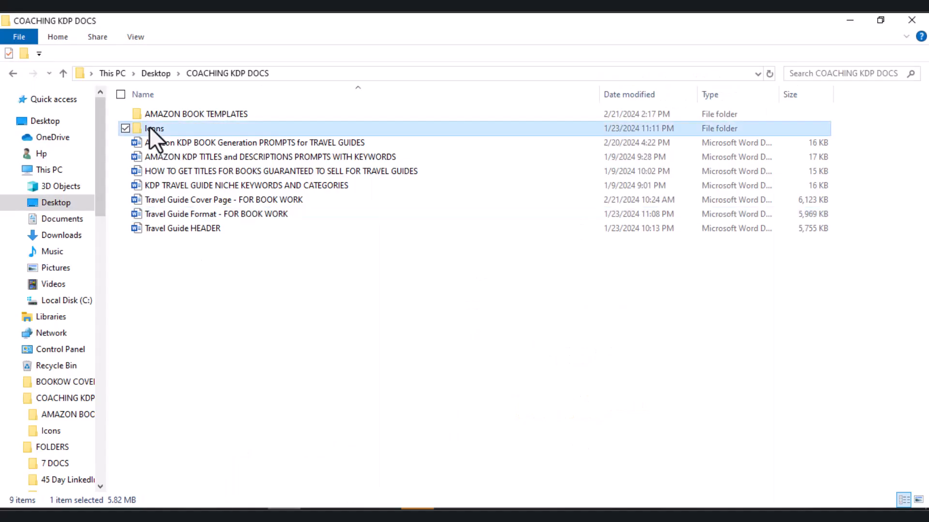
double_click(149, 127)
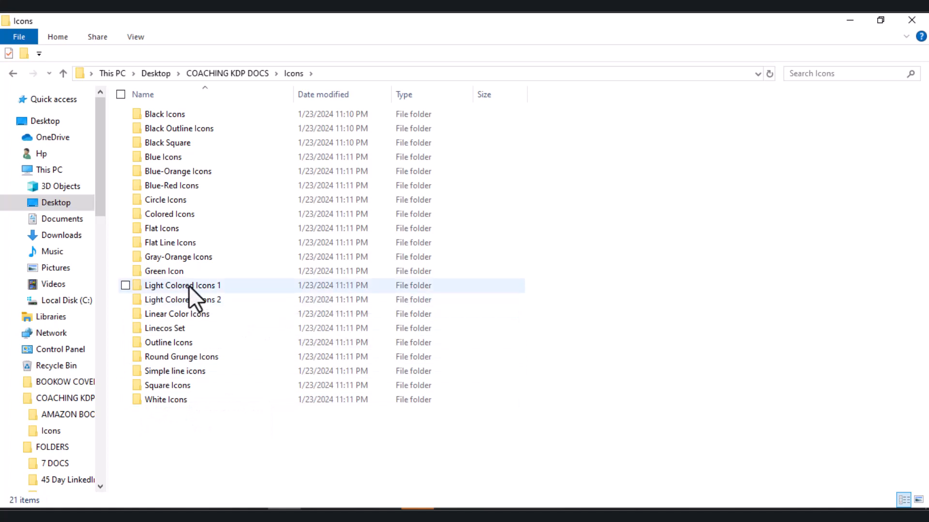
left_click(181, 218)
double_click(181, 219)
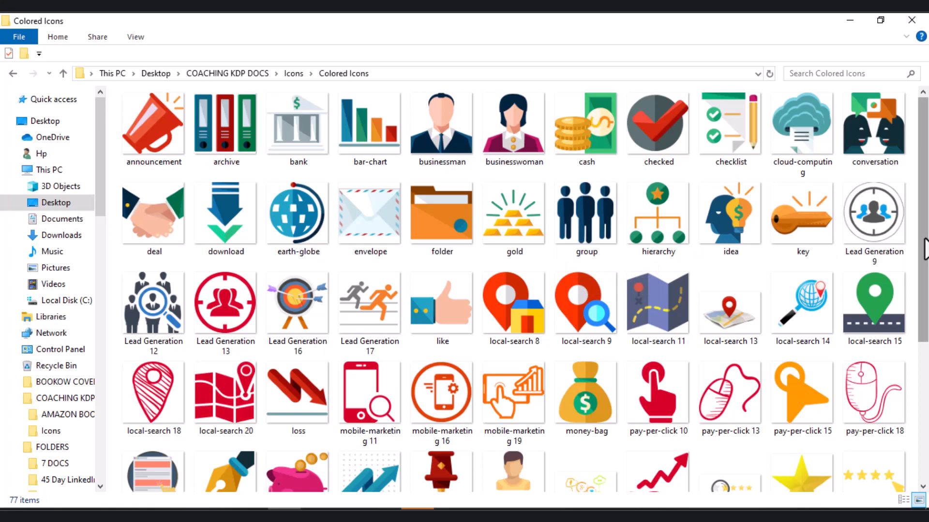
- Browse the colored icons and copy the earth-globe image file
left_click_drag(925, 249, 926, 382)
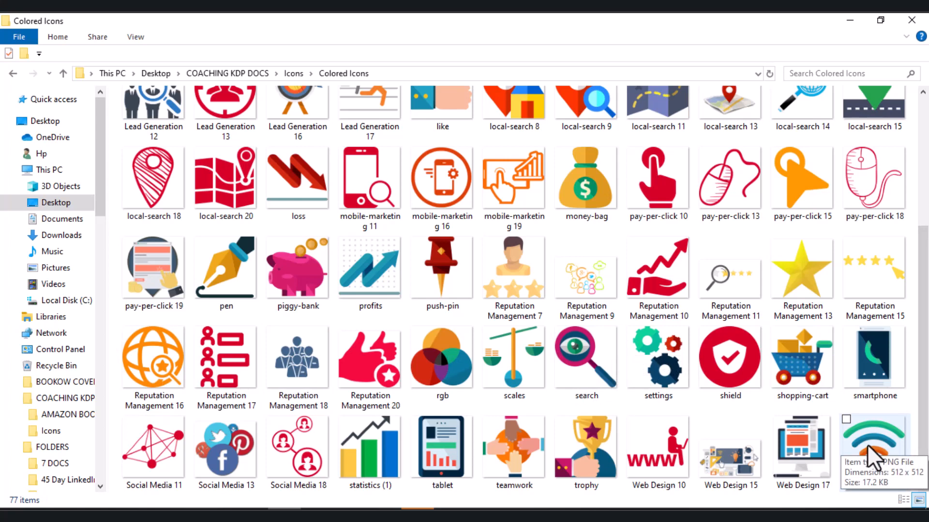
left_click(921, 150)
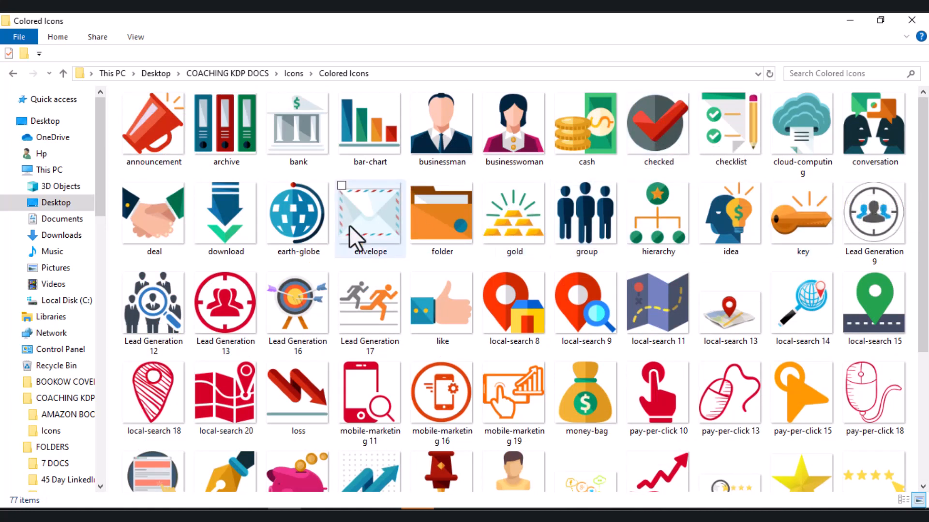
left_click(284, 216)
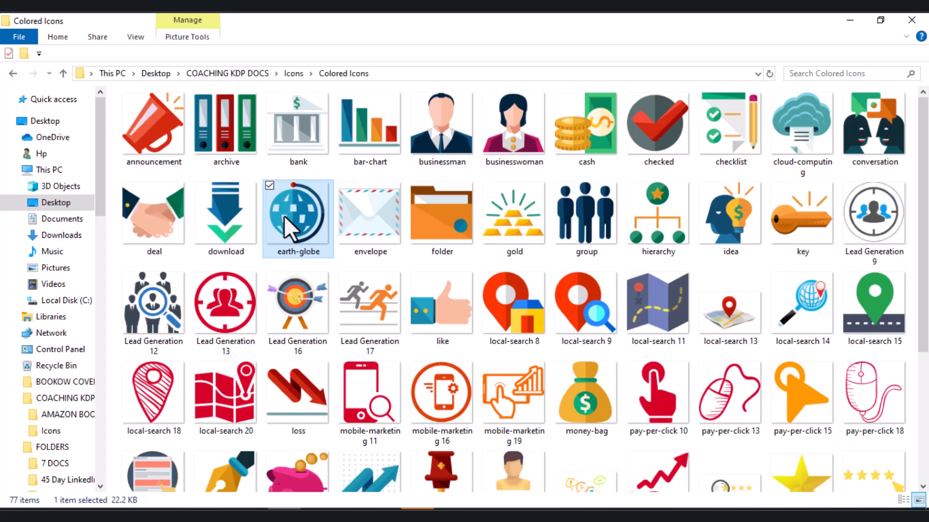
right_click(283, 216)
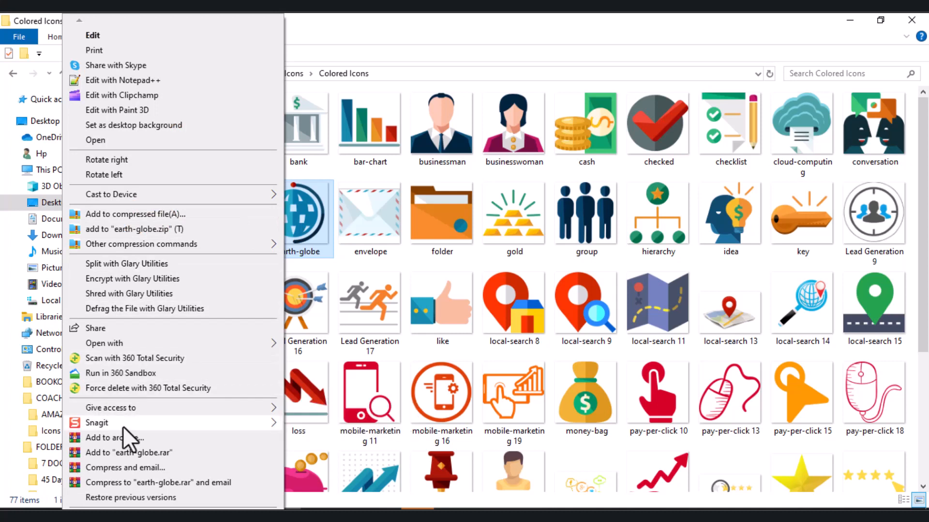
key("Down")
key("Down")
key("Down")
key("Down")
key("Down")
key("Down")
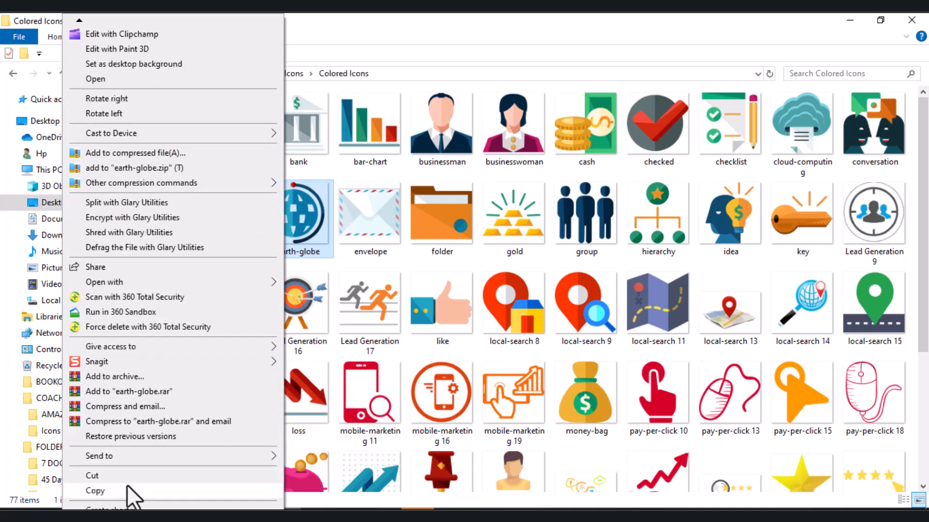
left_click(127, 491)
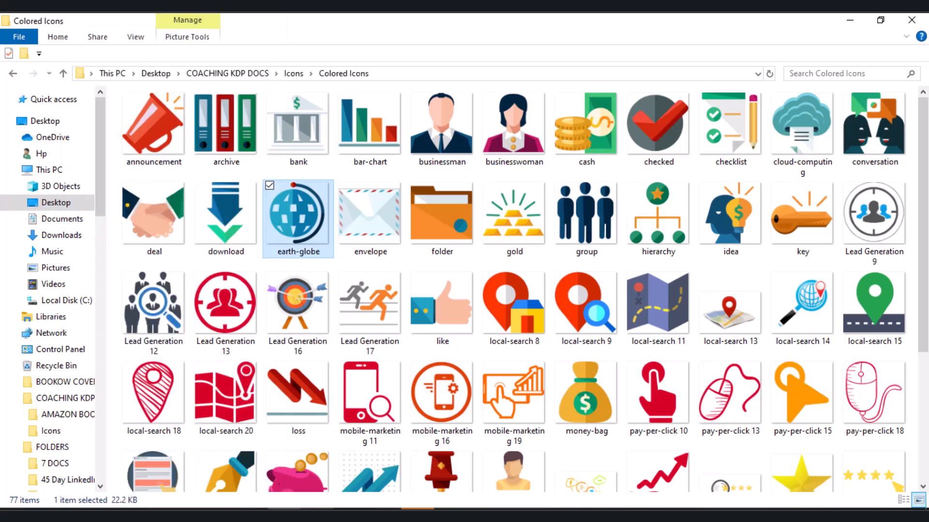
- Switch to the Word document and replace the floral ornament above "Travel Guide To" with the copied earth-globe image
mouse_move(217, 515)
left_click(276, 471)
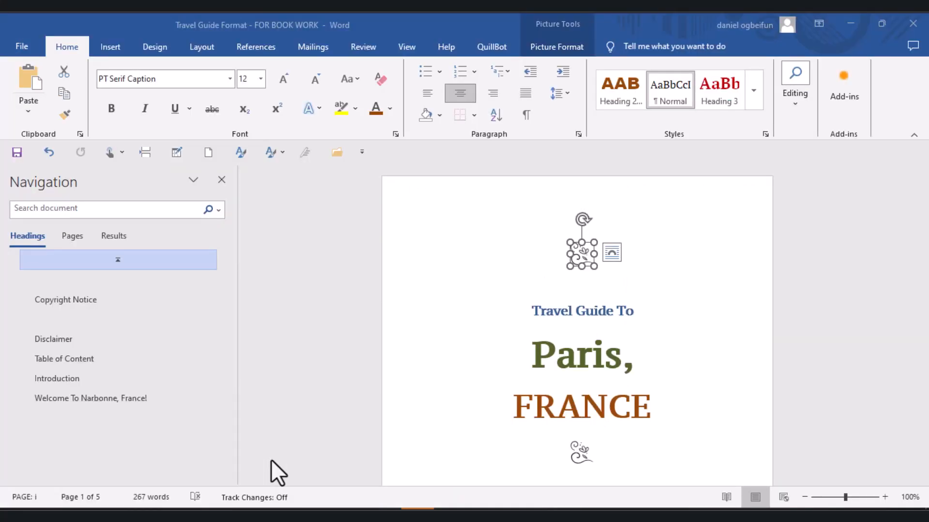
left_click(562, 265)
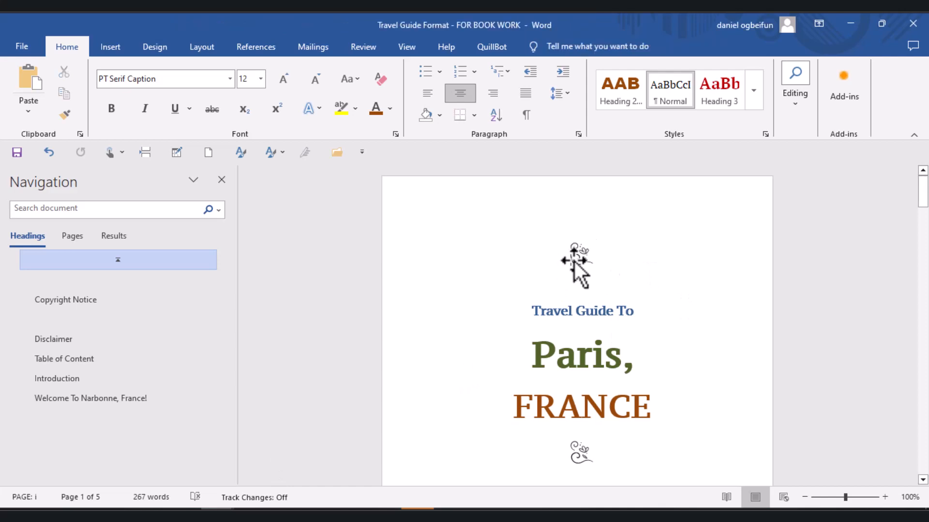
left_click(574, 261)
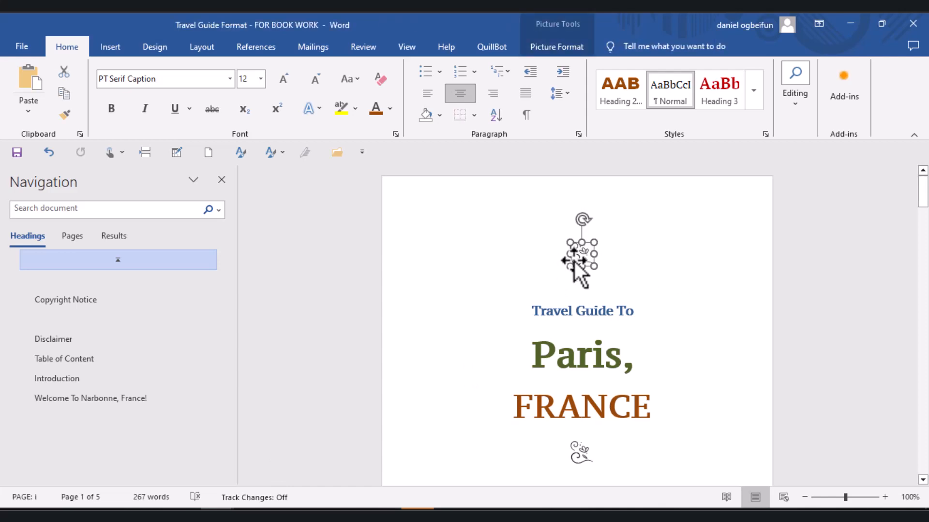
key("Delete")
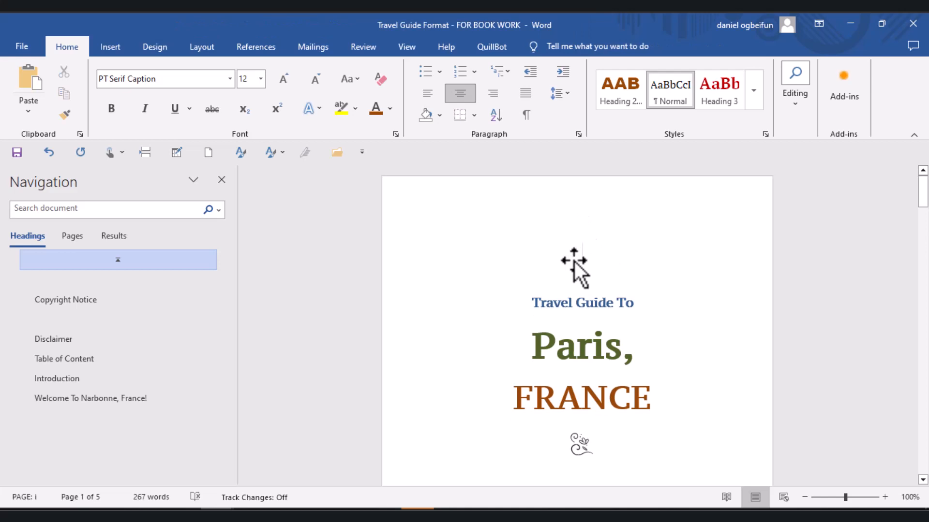
key("ctrl+v")
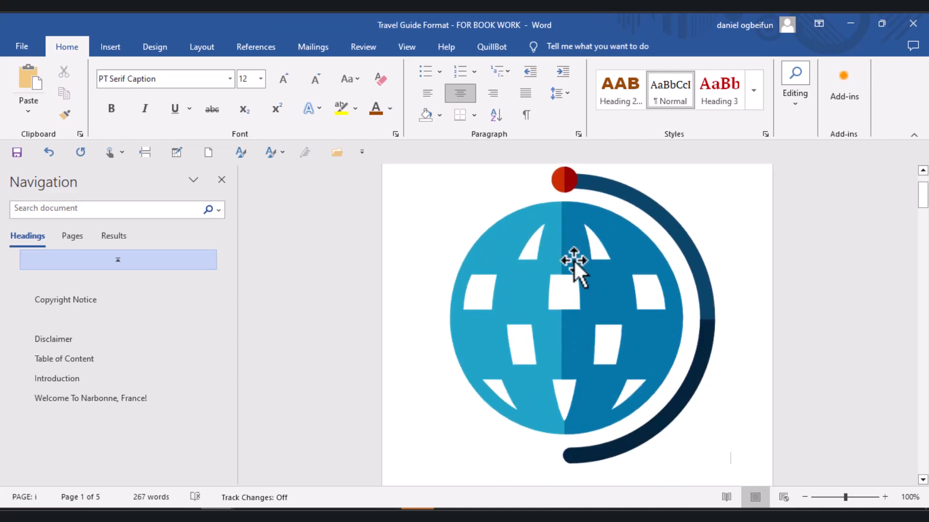
- Shrink the globe image on the title page proportionally to a small icon about the size of the ornament below "FRANCE"
left_click(568, 245)
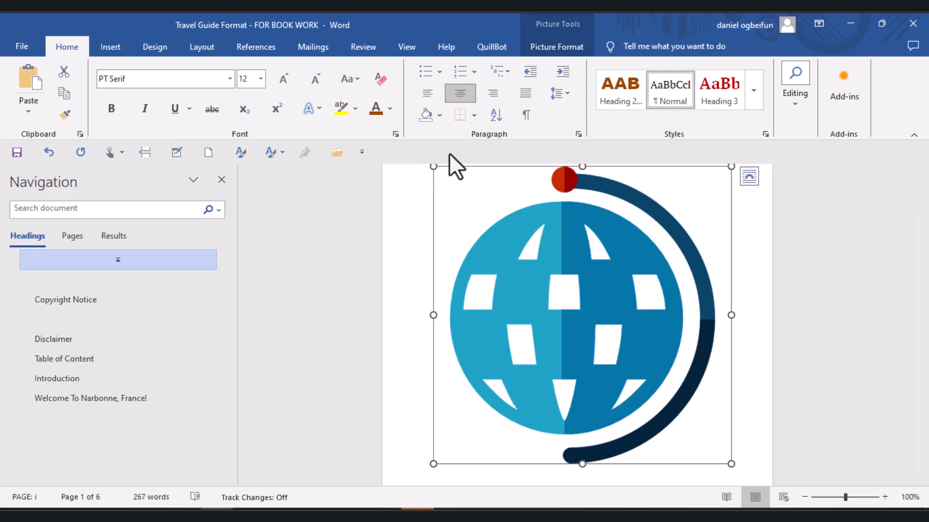
left_click_drag(434, 167, 615, 363)
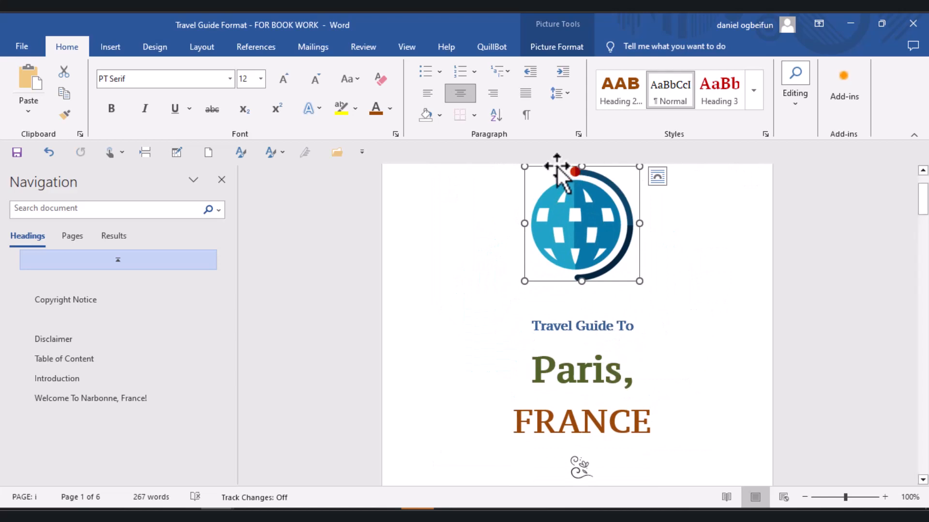
left_click_drag(524, 167, 599, 199)
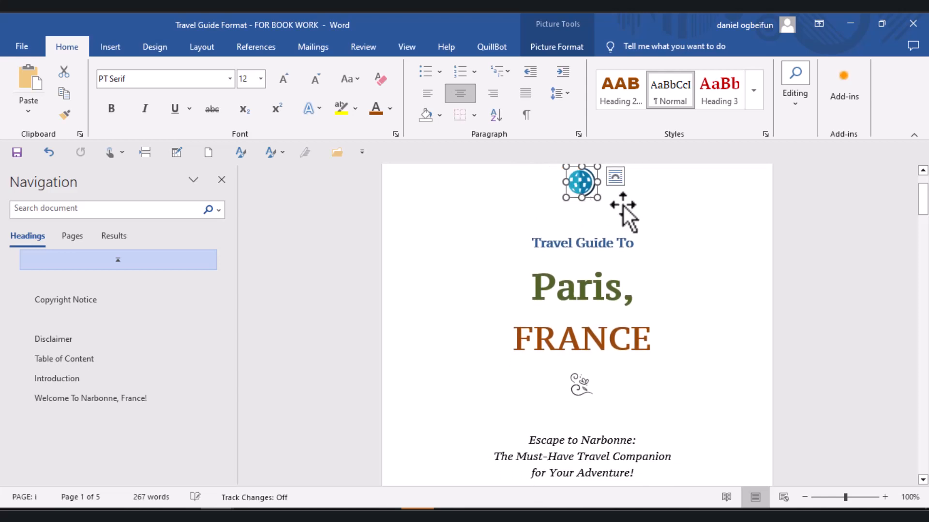
left_click(701, 232)
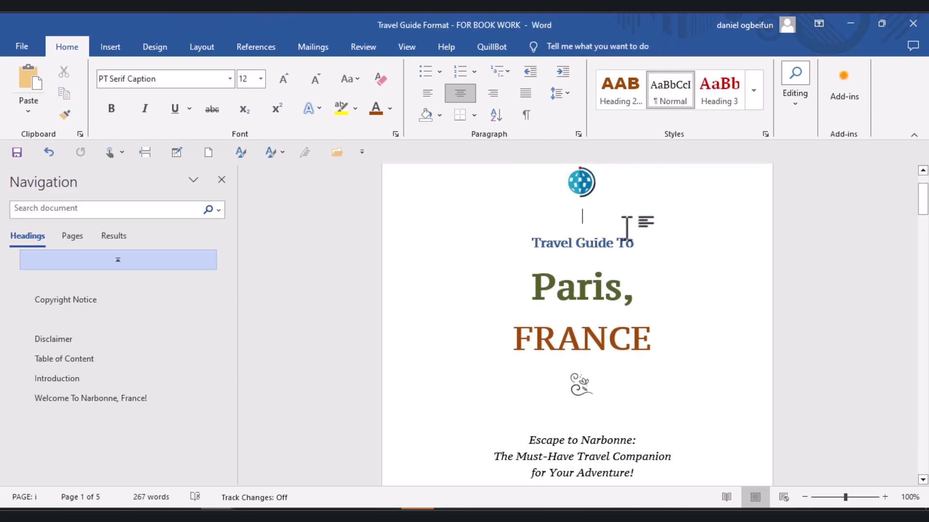
- Copy the resized globe icon and paste it in place of the floral ornament below "FRANCE"
left_click(585, 191)
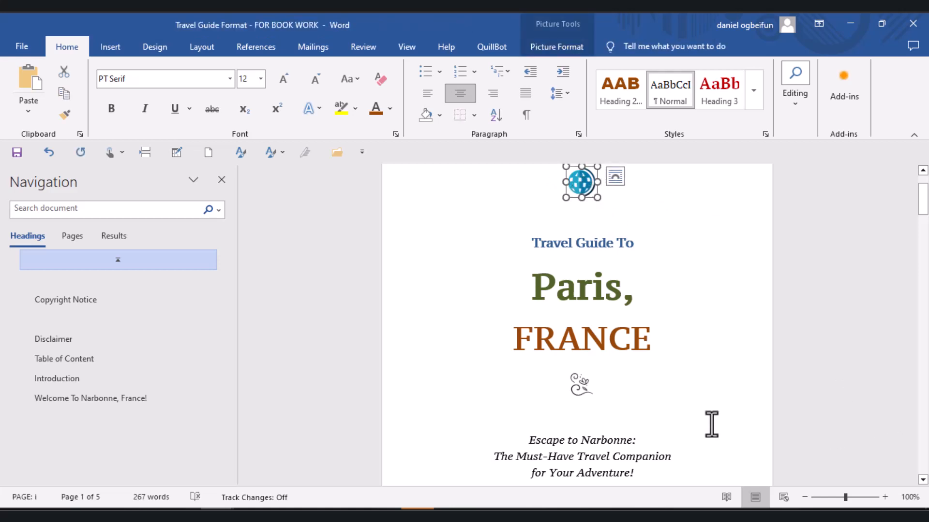
left_click(576, 384)
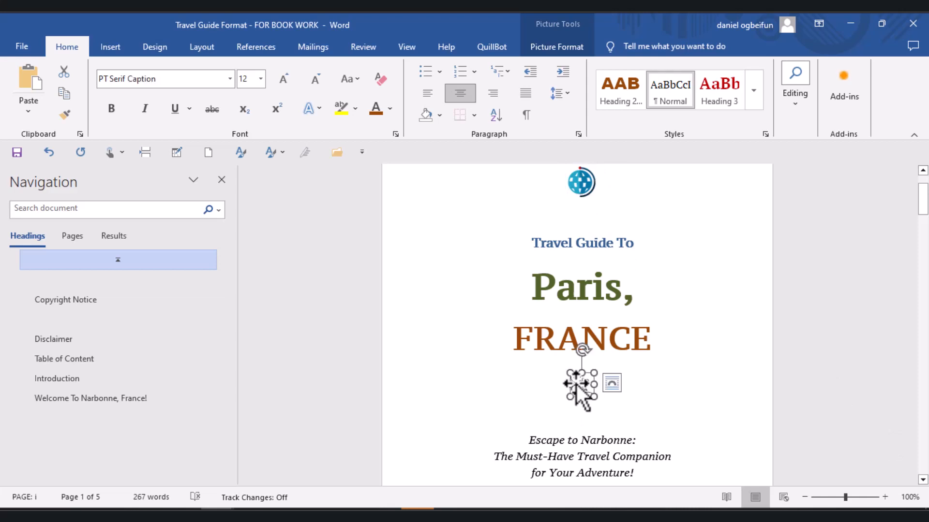
key("Delete")
key("ctrl+v")
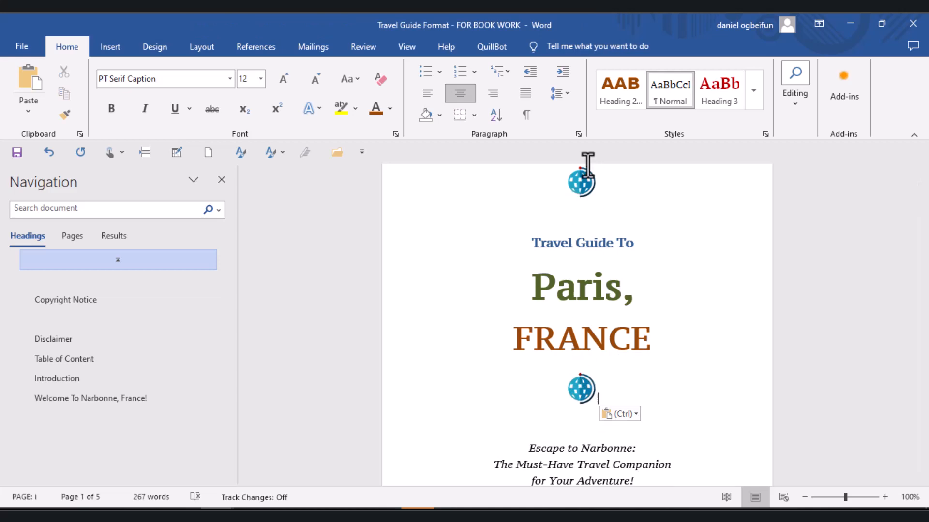
- Remove the italic formatting from the three-line subtitle starting with "Escape to Narbonne:" on the title page
left_click(779, 372)
left_click(666, 445)
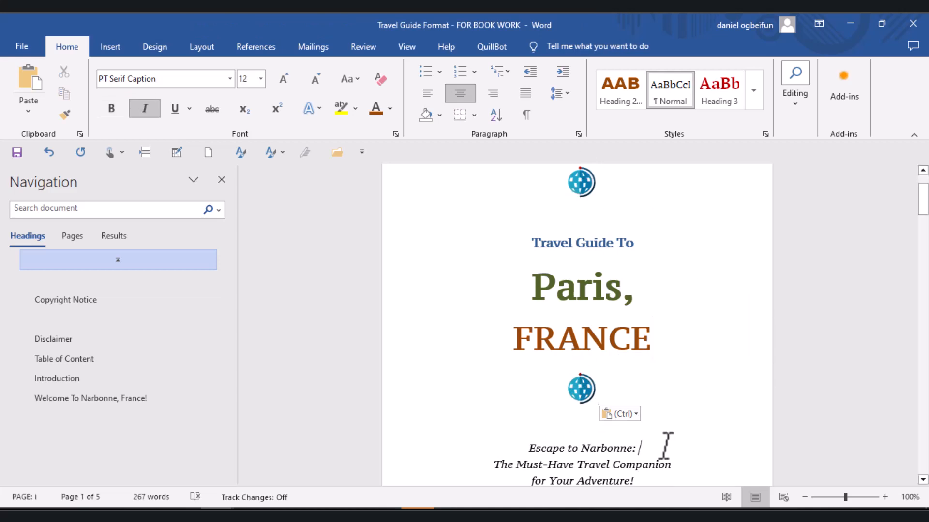
key("Down")
key("Down")
key("Down")
key("Down")
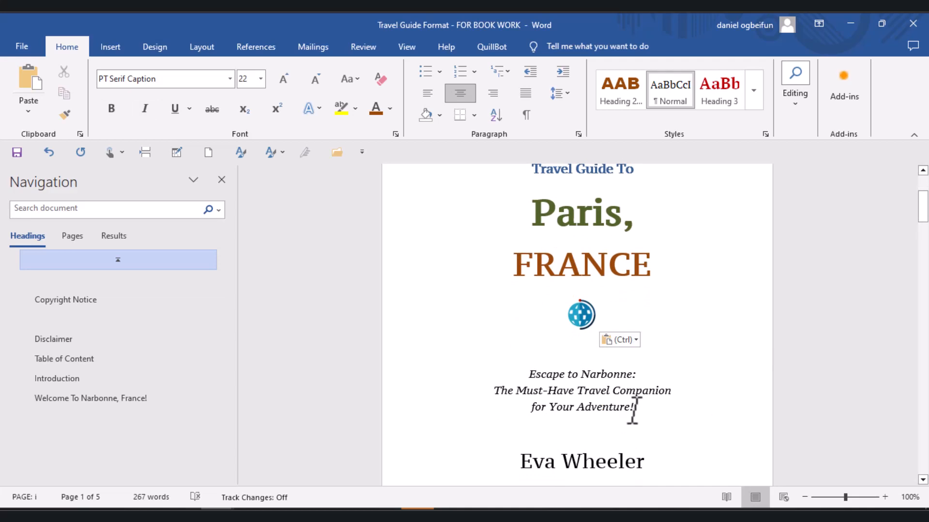
left_click_drag(636, 408, 547, 369)
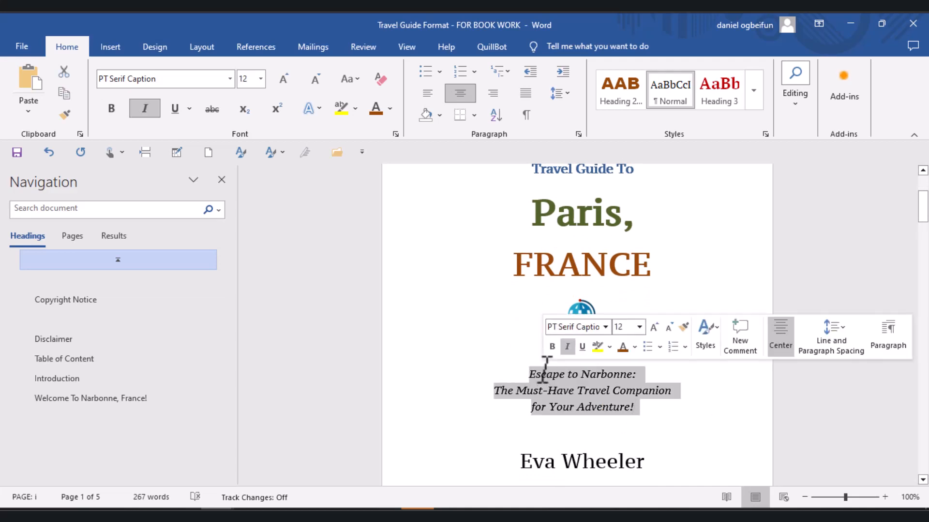
left_click(567, 346)
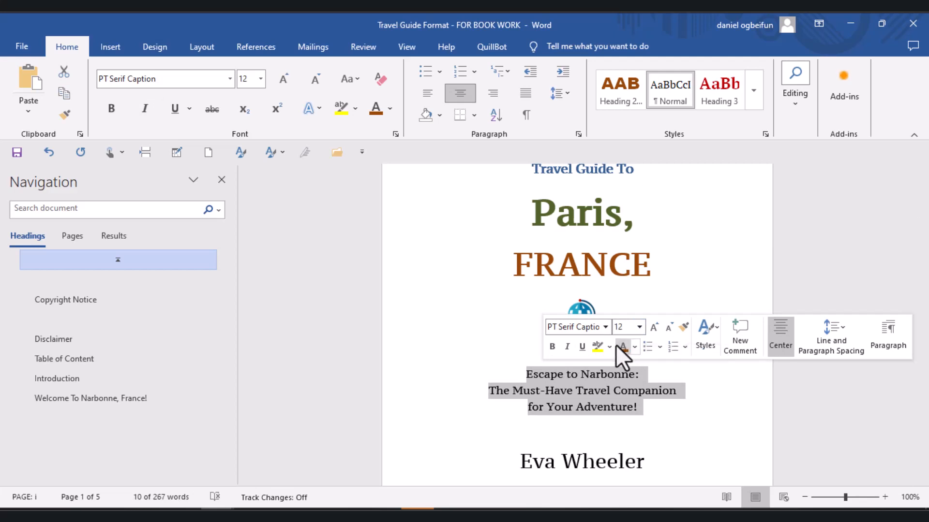
- Replace "Narbonne" in the first subtitle line so that it reads "Escape to Paris:"
left_click(635, 373)
key("BackSpace")
key("BackSpace")
key("BackSpace")
key("BackSpace")
key("BackSpace")
key("BackSpace")
key("BackSpace")
key("BackSpace")
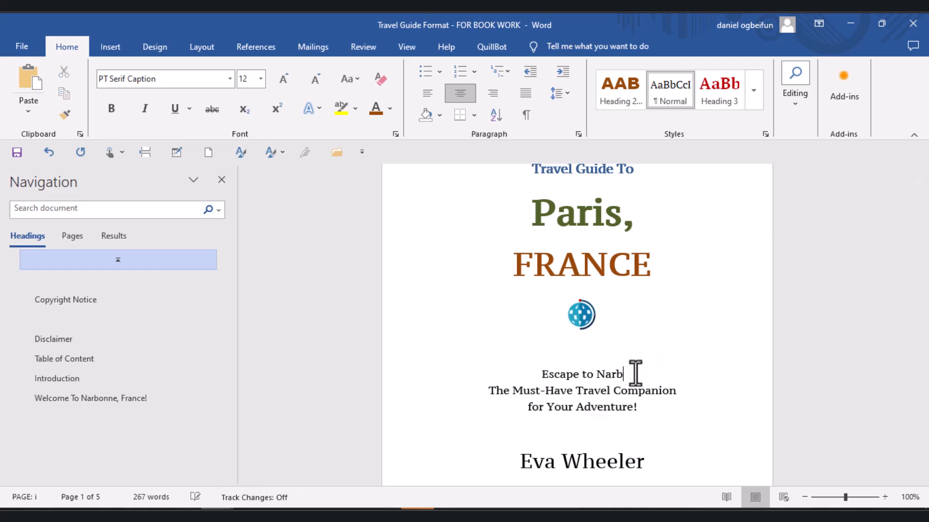
type("Paris")
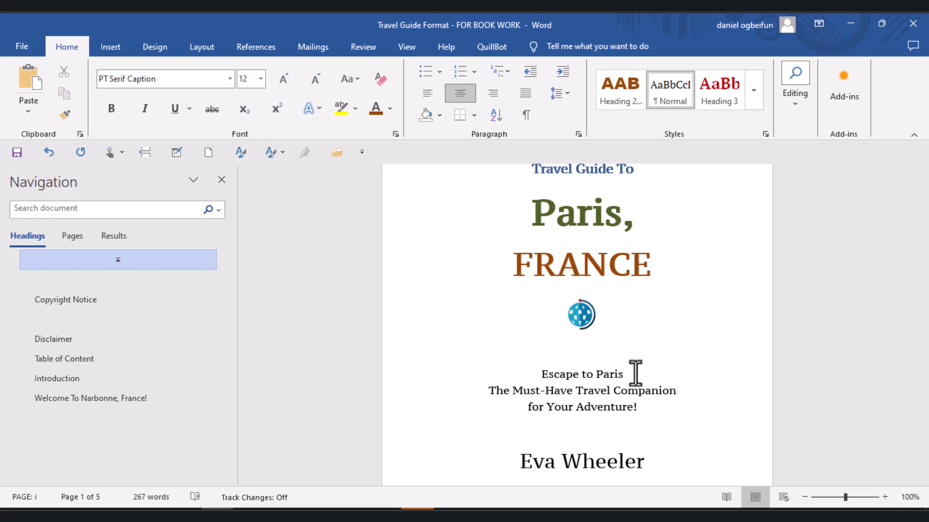
type(":")
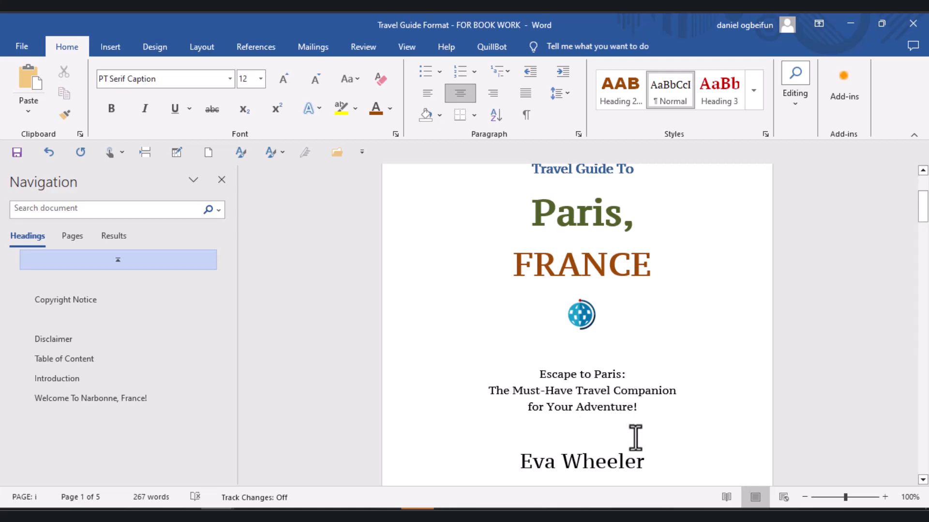
- Delete the blank heading line between the Copyright Notice heading and its first paragraph
key("Down")
key("Down")
key("Down")
key("Down")
key("Down")
key("Down")
key("Down")
key("Down")
key("Down")
key("Down")
key("Down")
key("Down")
key("Down")
key("Down")
key("Down")
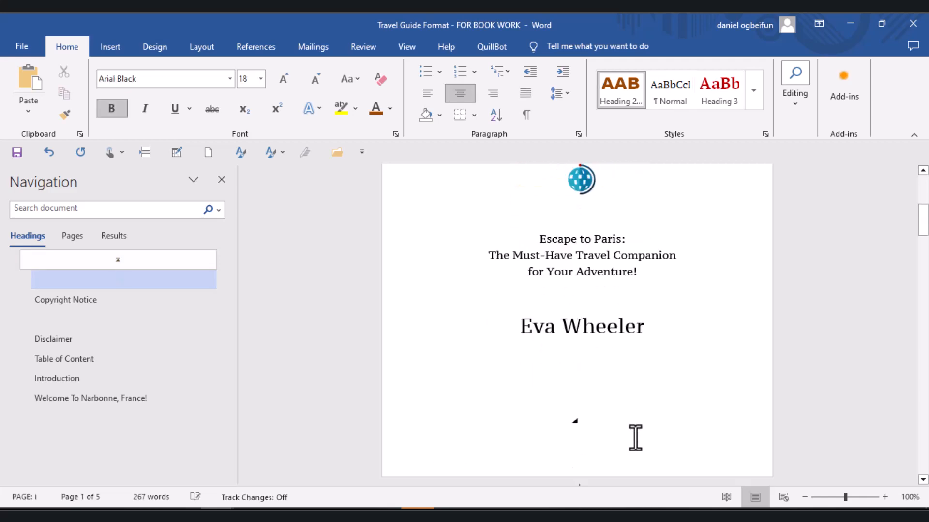
key("Down")
key("Down")
key("Down")
key("Down")
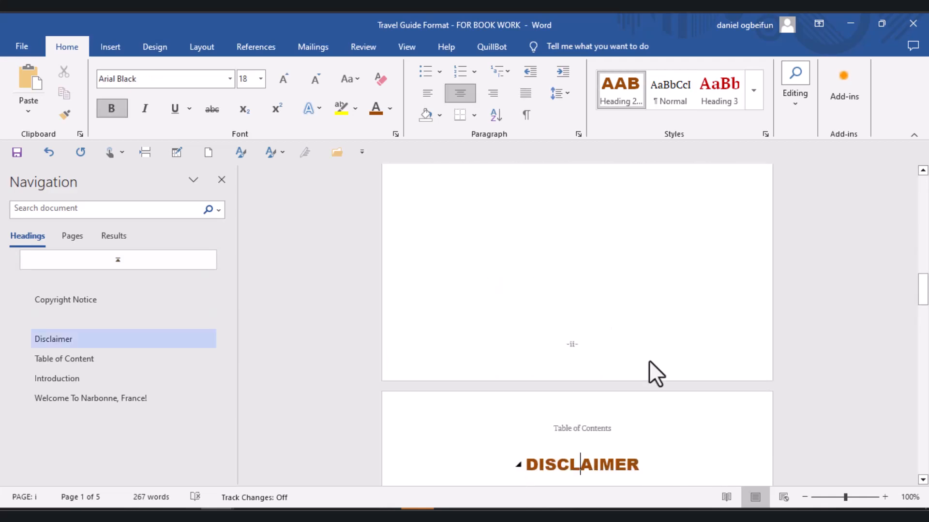
key("Up")
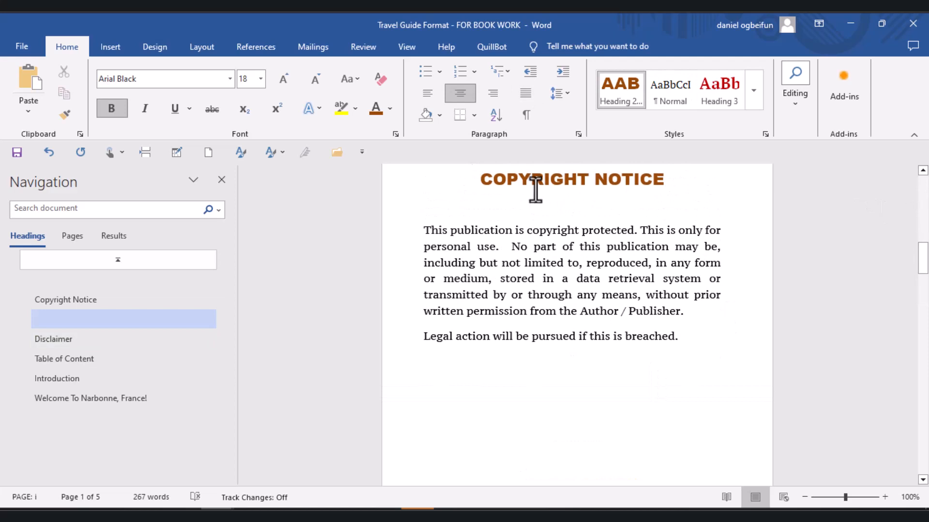
key("Delete")
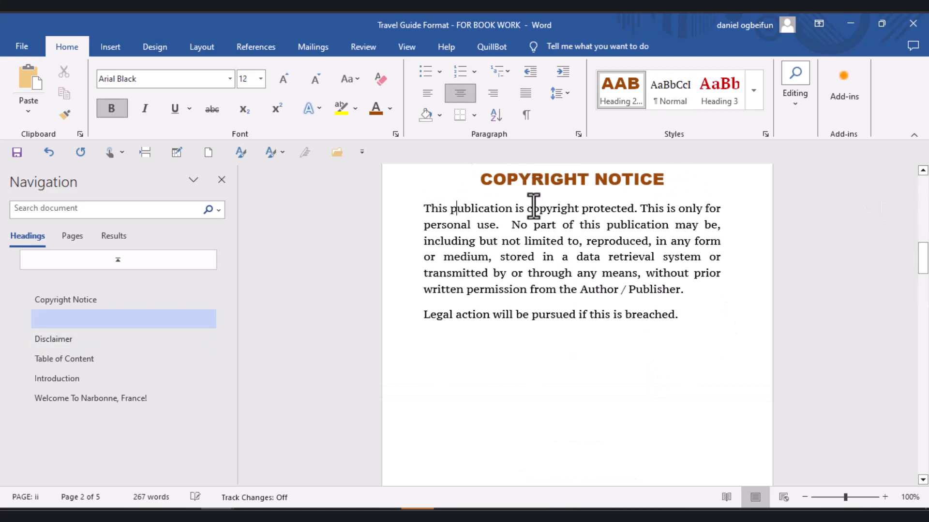
- Look through the copyright, disclaimer and table of contents pages down to the Introduction page
key("Down")
key("Down")
key("Down")
key("Down")
key("Down")
key("Down")
key("Down")
key("Down")
key("Down")
key("Down")
key("Down")
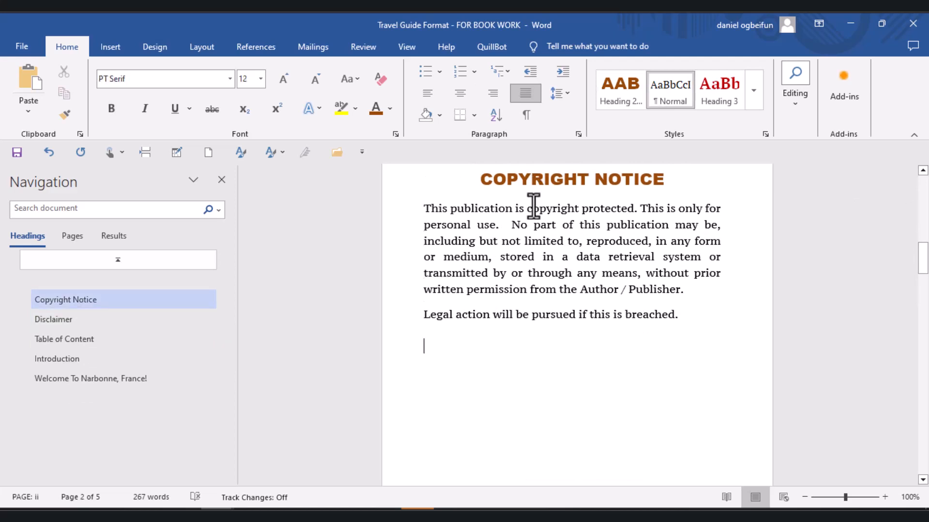
key("Down")
key("Down")
key("Down")
key("Down")
key("Down")
key("Down")
key("Down")
key("Down")
key("Down")
key("Down")
key("Down")
key("Down")
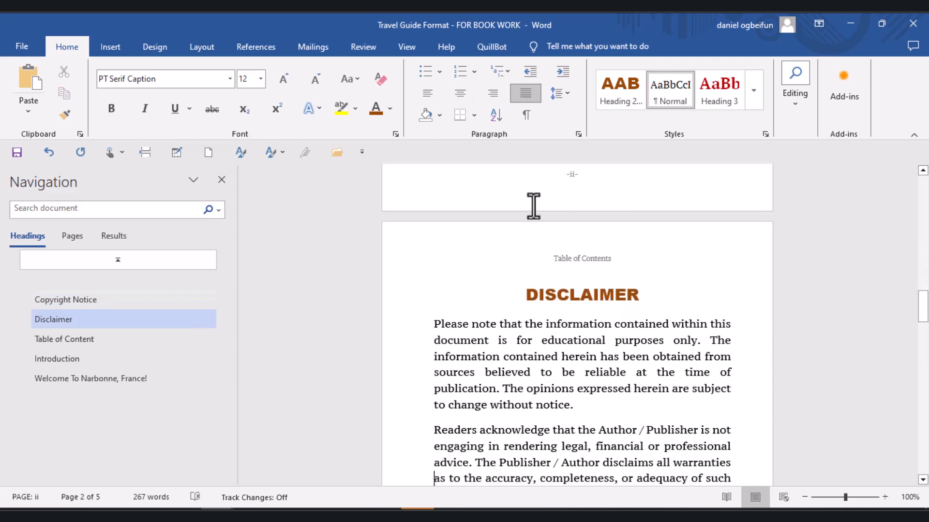
key("Down")
key("Down")
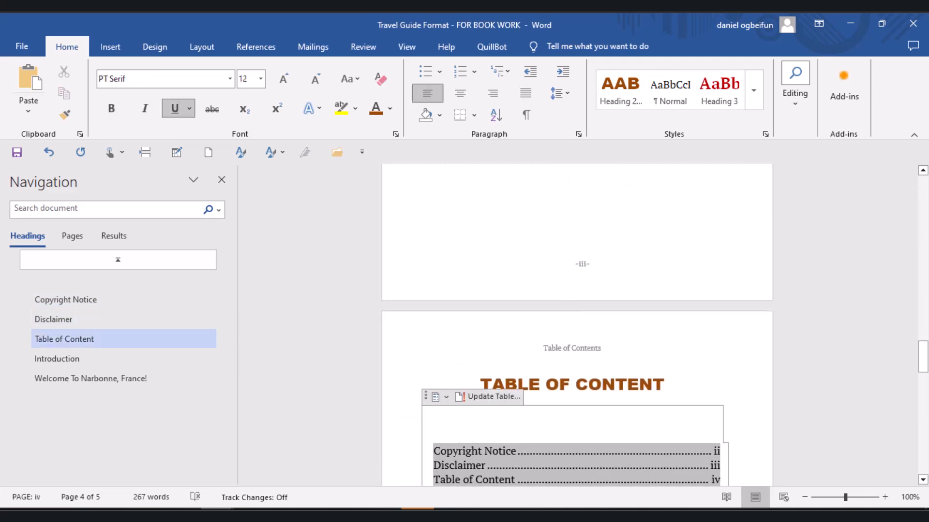
scroll(925, 449, "down", 10)
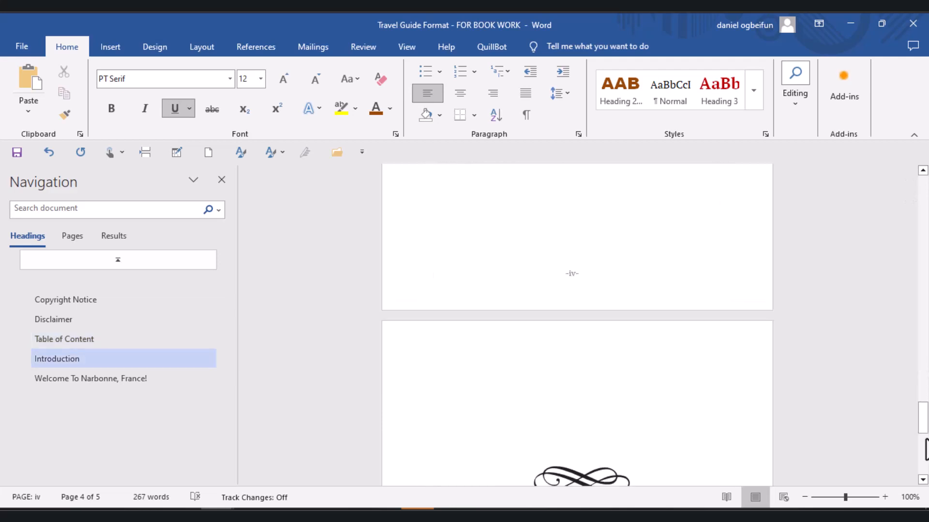
scroll(925, 450, "down", 1)
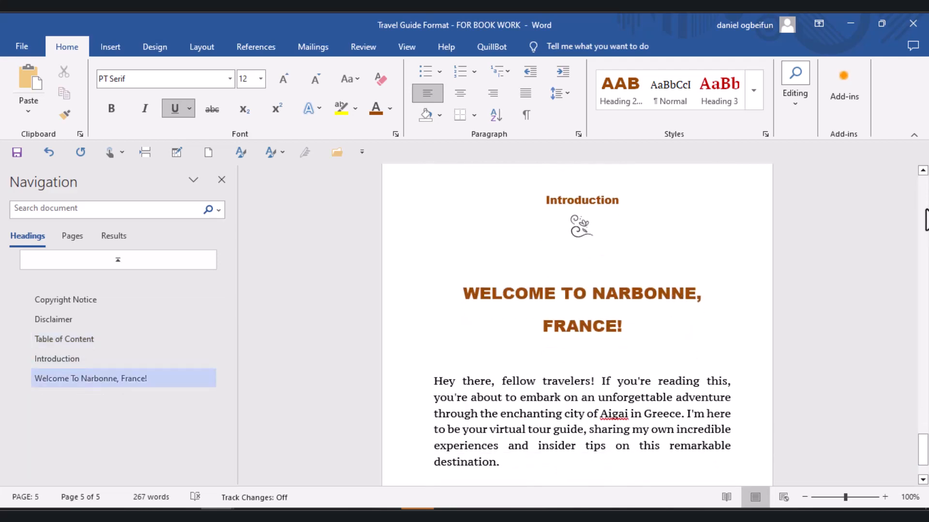
- Delete the black flourish ornament above the Introduction heading
left_click(923, 170)
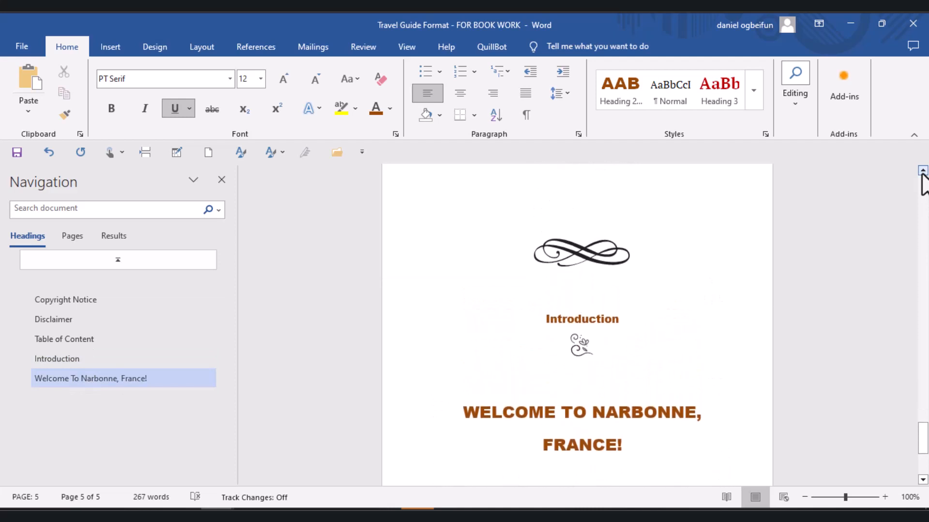
left_click(587, 254)
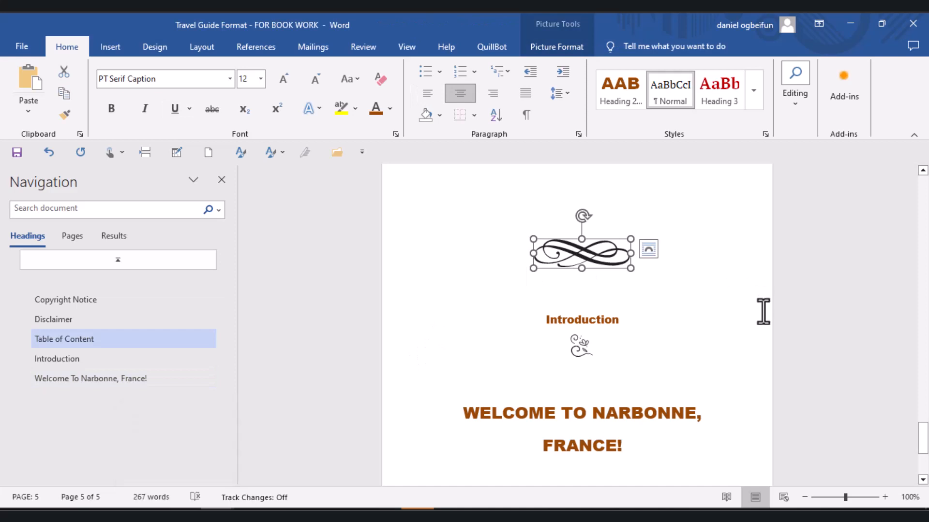
key("Delete")
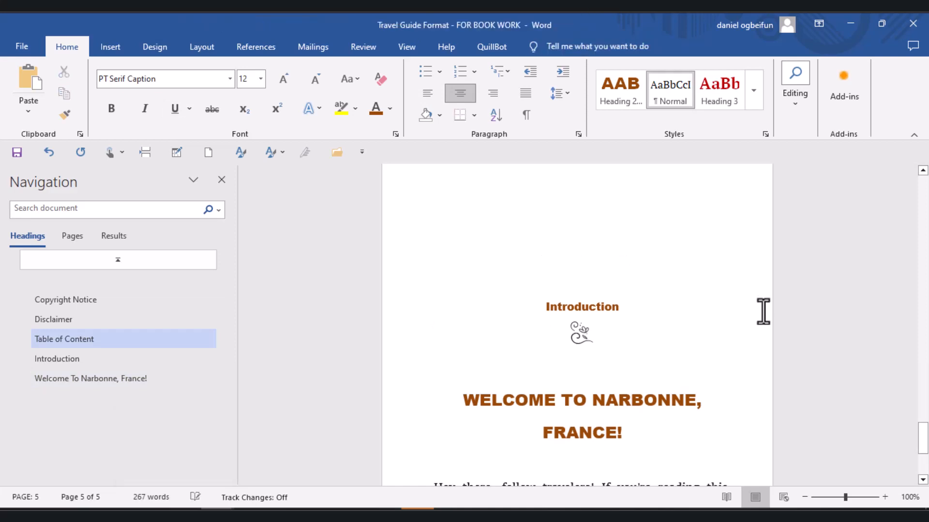
- Try the globe icon above the Introduction heading, undo it, and remove the empty line above the heading while keeping its text intact
key("ctrl+v")
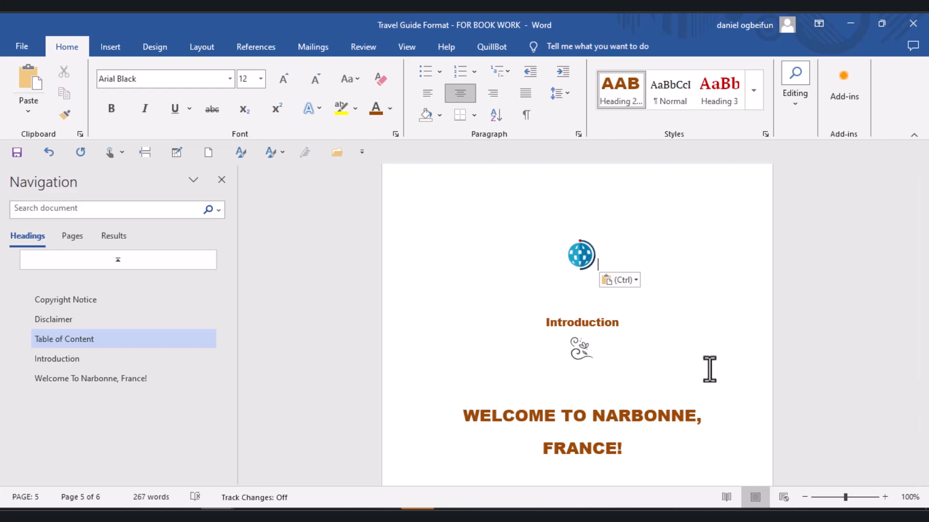
key("ctrl+z")
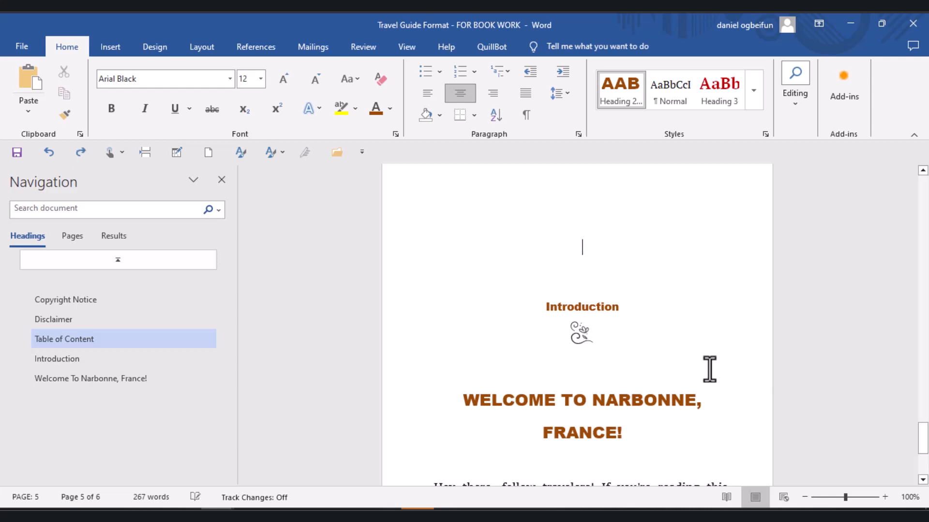
key("Delete")
key("Delete")
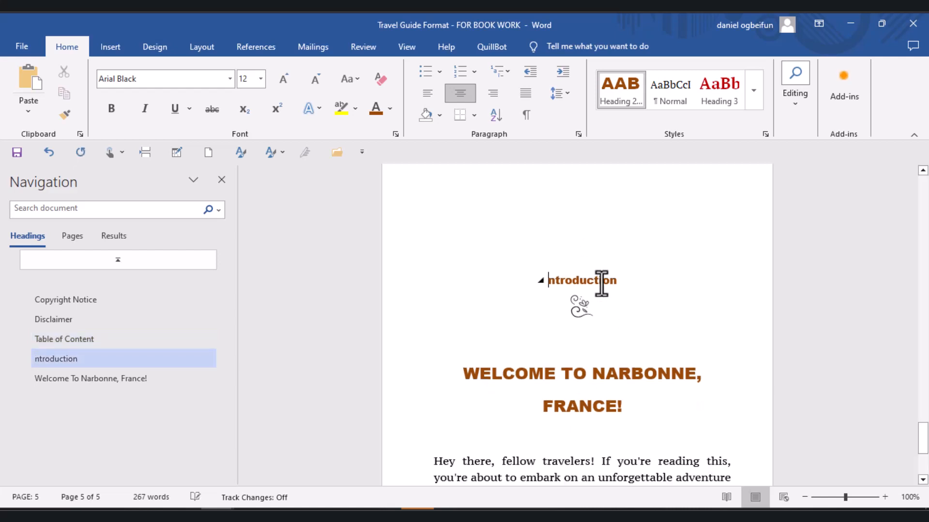
key("ctrl+z")
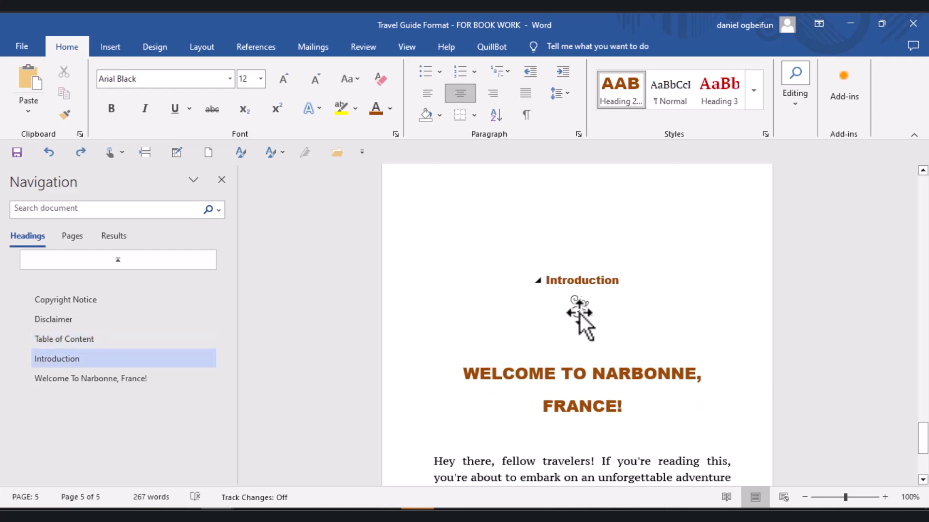
- Replace the flourish ornament below the Introduction heading with the copied globe icon
left_click(579, 313)
key("Delete")
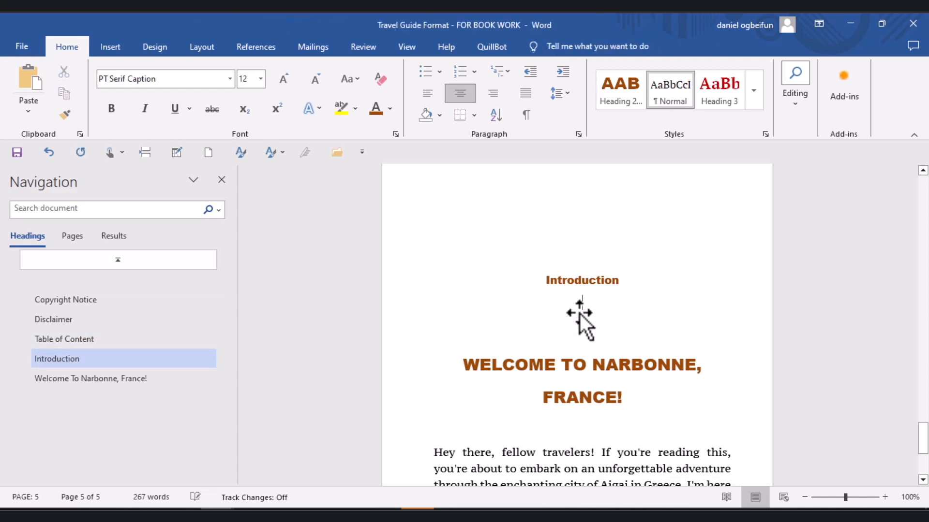
key("ctrl+v")
- Delete the blank line between the "Welcome to Narbonne, France!" heading and the paragraph beneath it
key("Down")
key("Down")
key("Down")
key("Down")
key("Down")
key("Down")
key("Down")
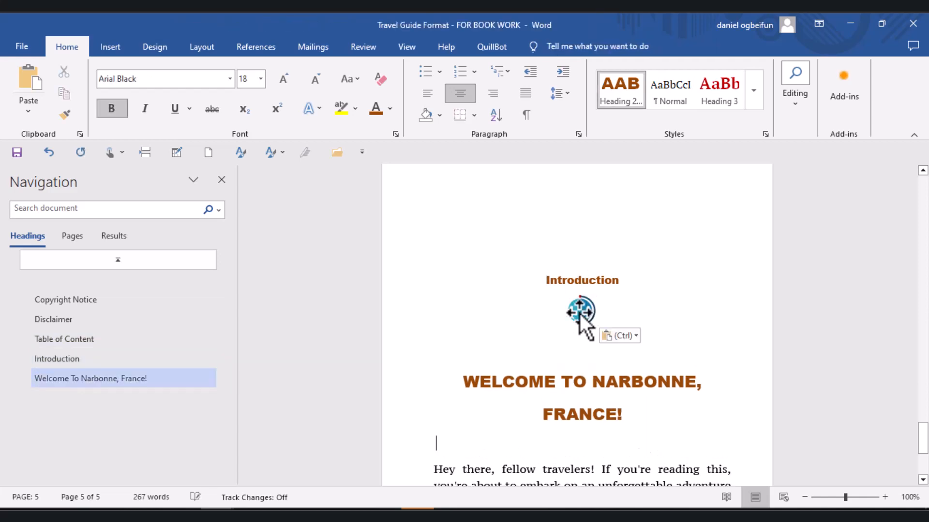
key("Down")
key("Down")
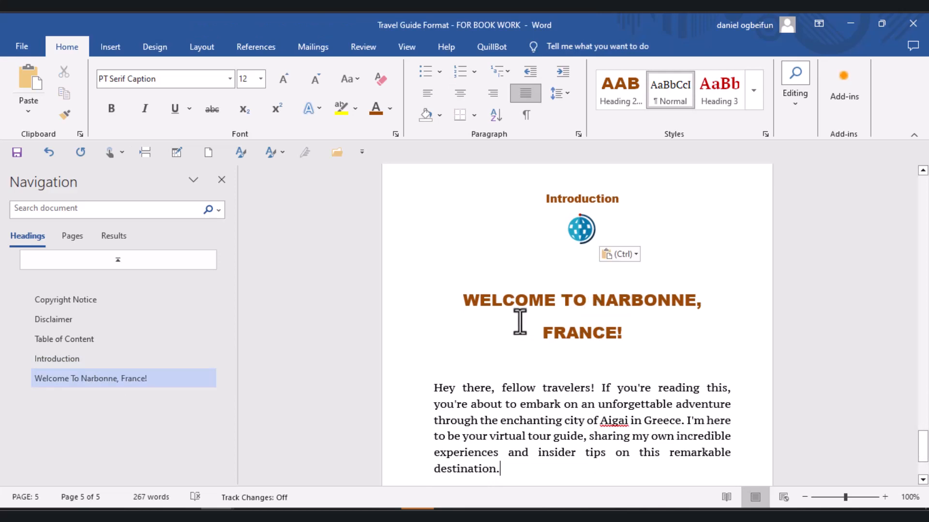
left_click(505, 358)
key("Delete")
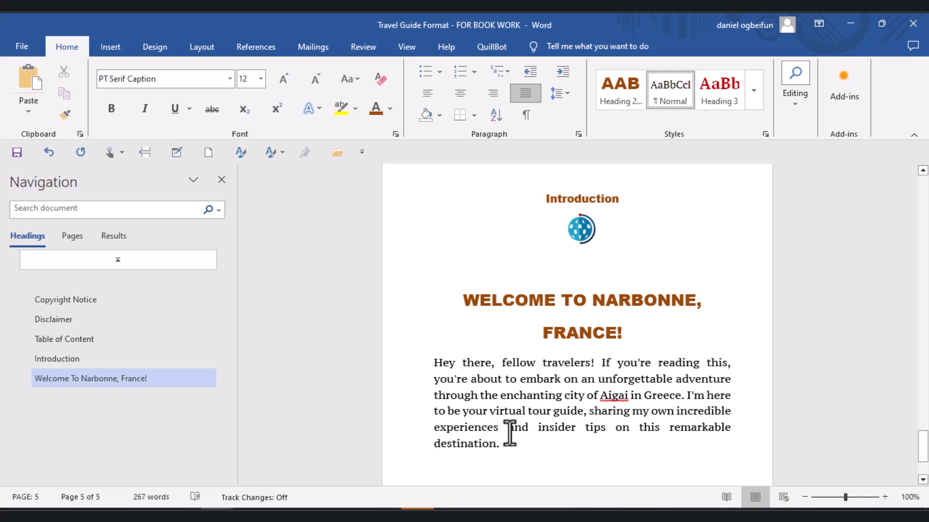
- Split the word "destination." from the welcome paragraph onto its own line with a blank line above, and apply the Heading 3 style
left_click(431, 439)
key("Return")
key("Return")
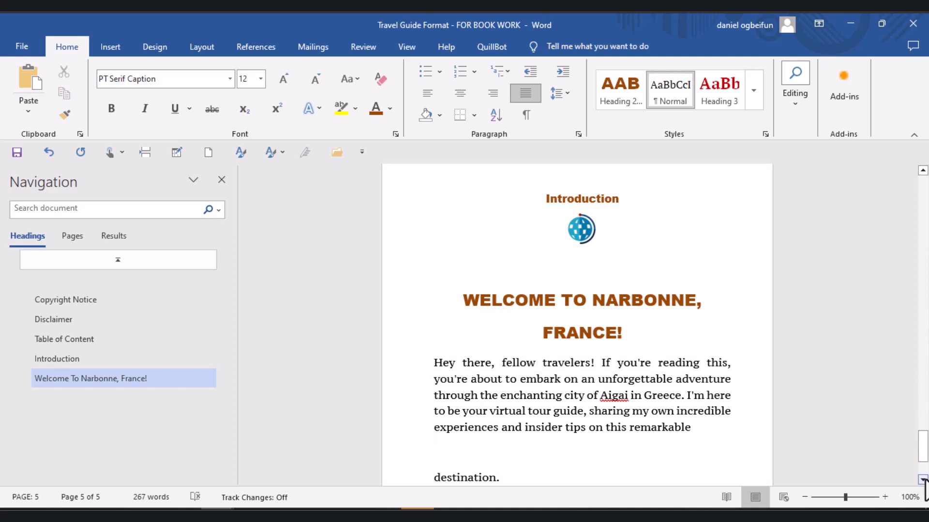
scroll(923, 480, "down", 1)
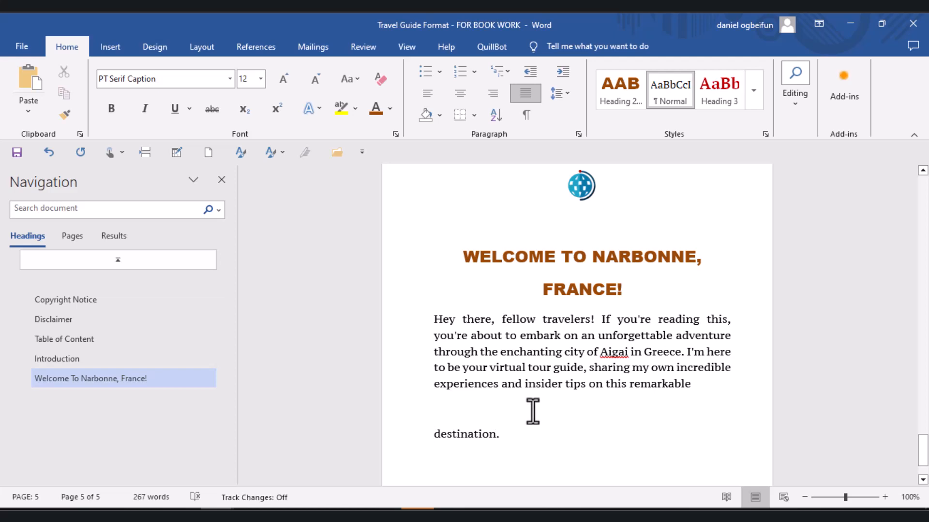
left_click(709, 98)
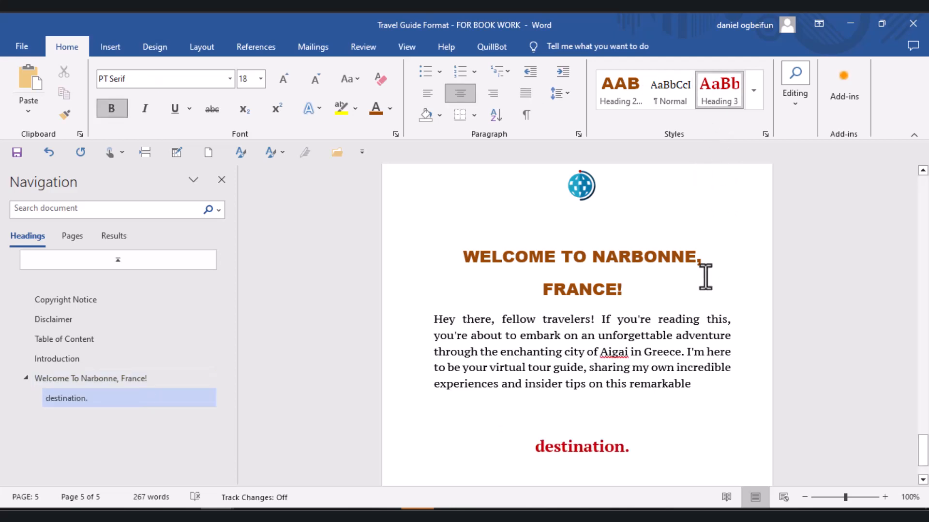
- Modify the Heading 3 style to a 16 pt font size and the darkest blue Accent 1 font colour
right_click(713, 92)
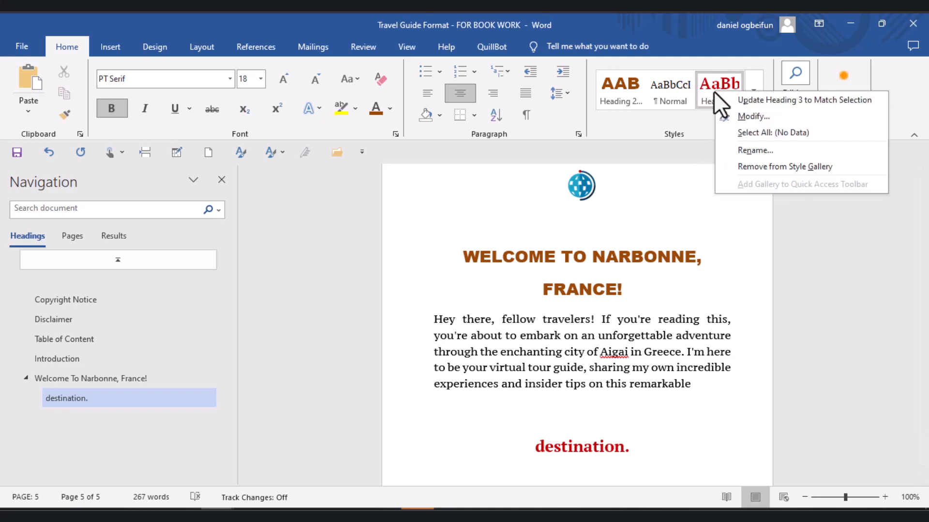
left_click(737, 115)
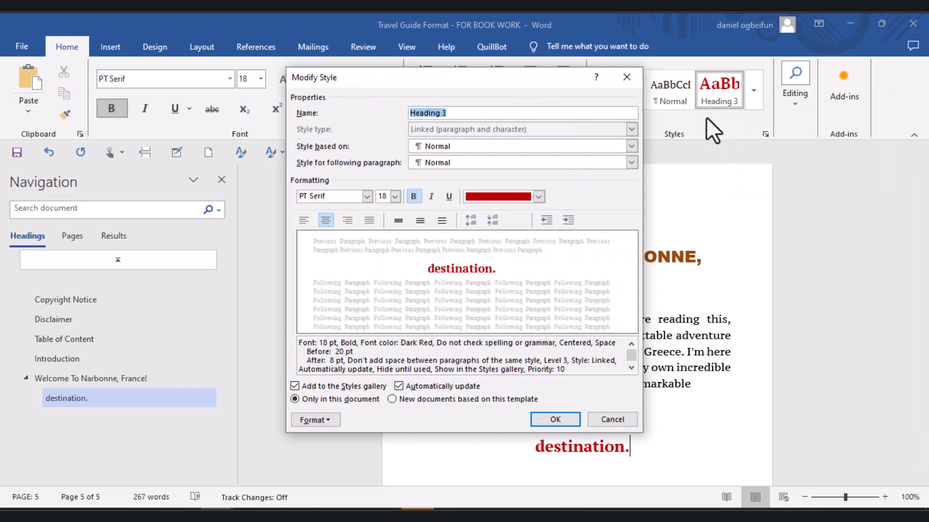
left_click(394, 196)
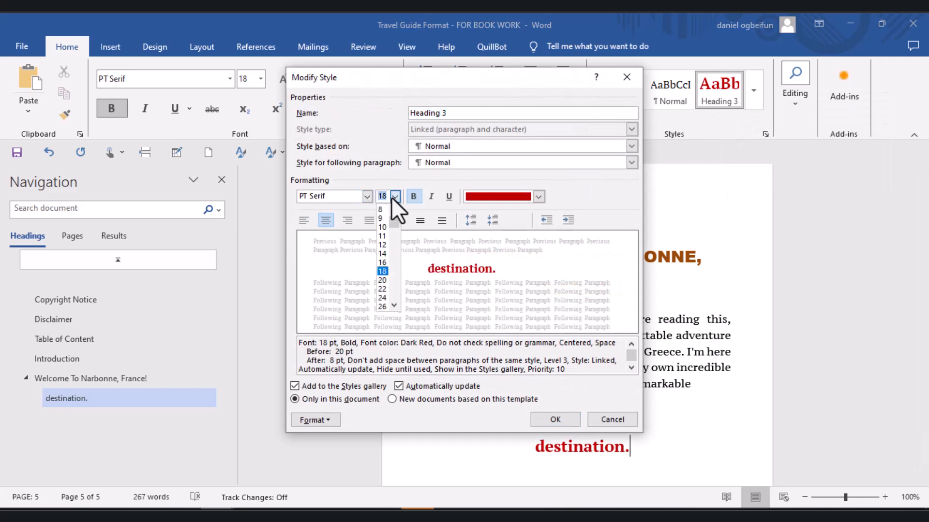
left_click(385, 261)
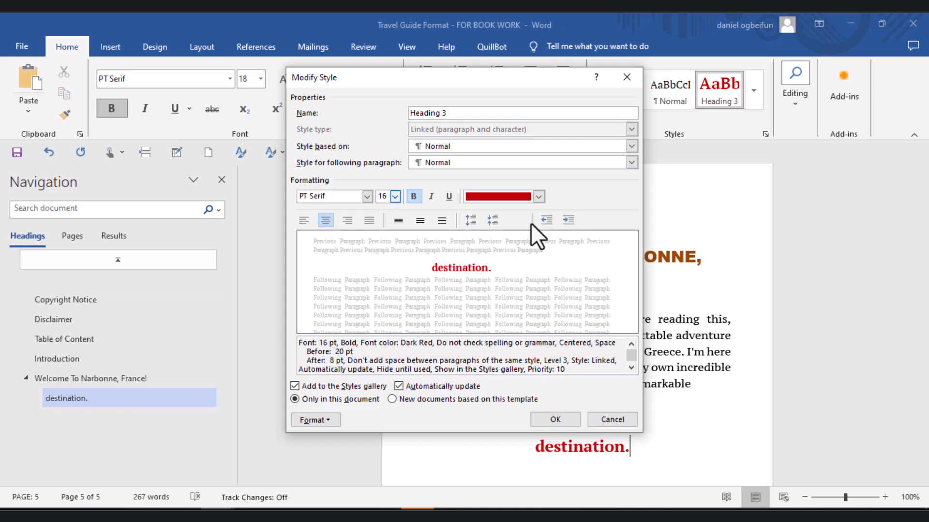
left_click(540, 196)
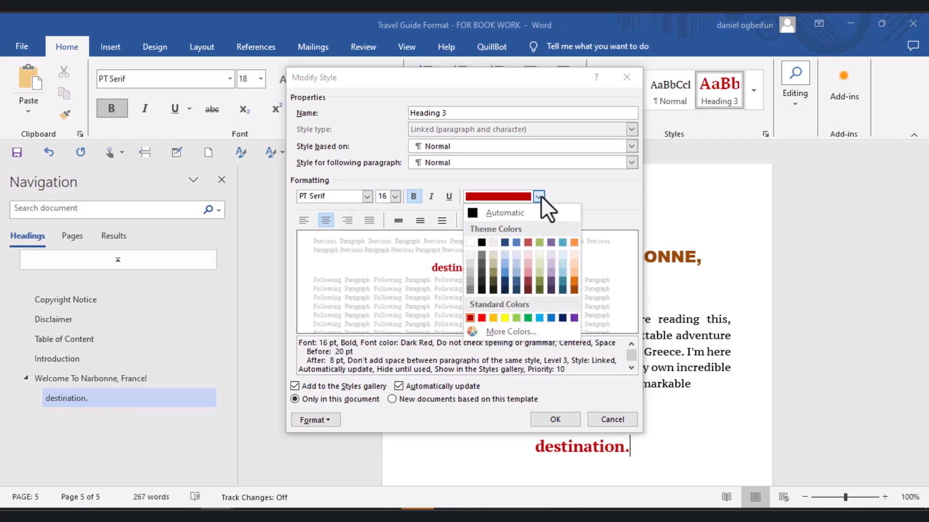
left_click(516, 288)
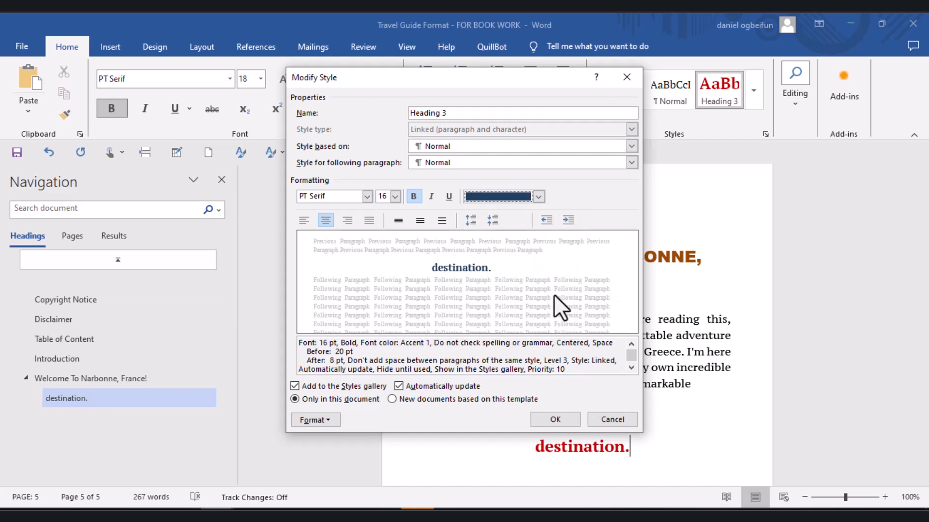
left_click(552, 423)
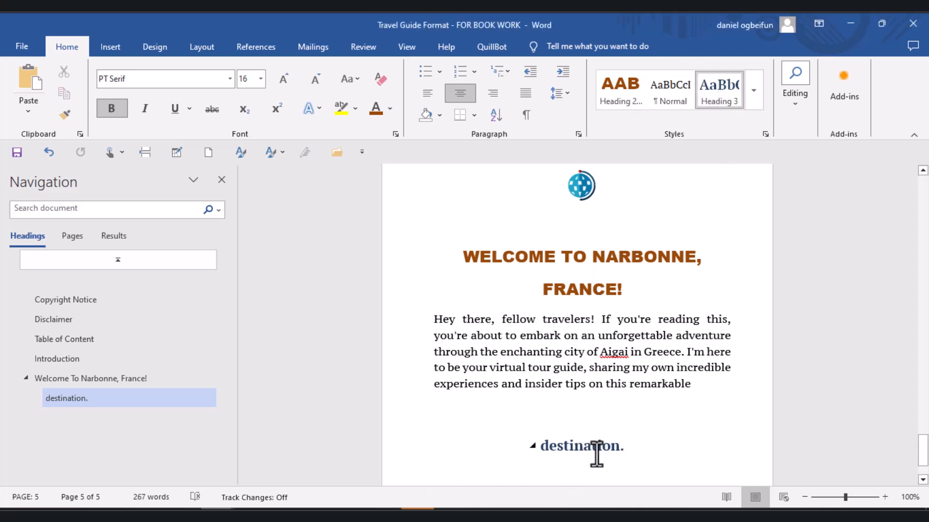
- Review which styles the Heading 3 style is based on and is followed by, keeping Normal for both
right_click(703, 91)
left_click(729, 117)
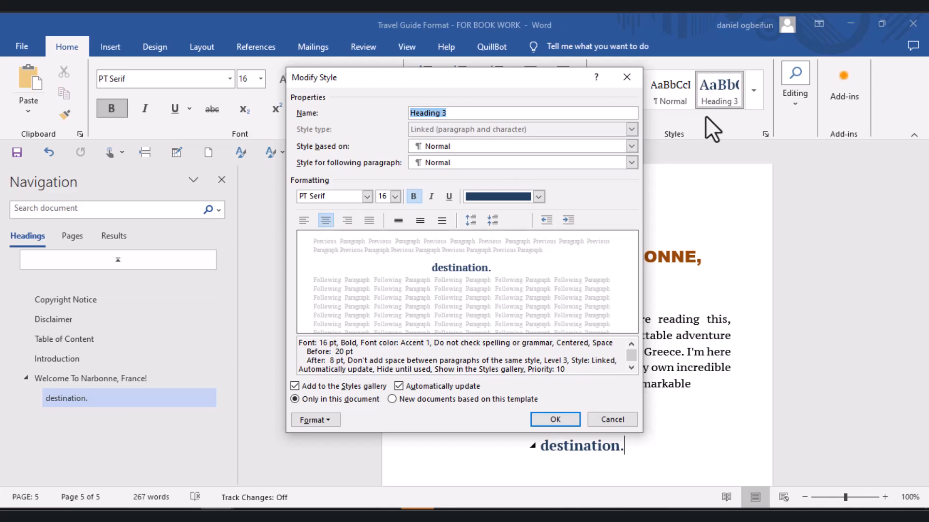
left_click(631, 163)
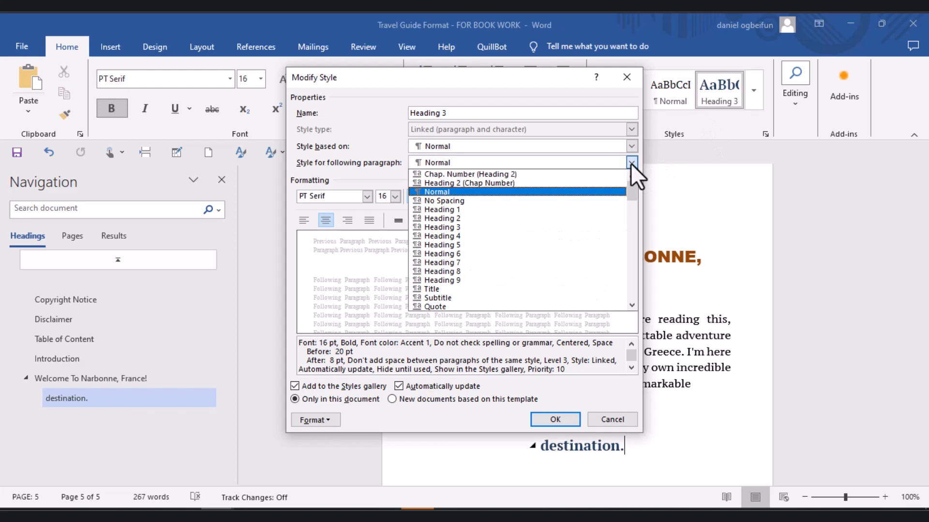
left_click(631, 164)
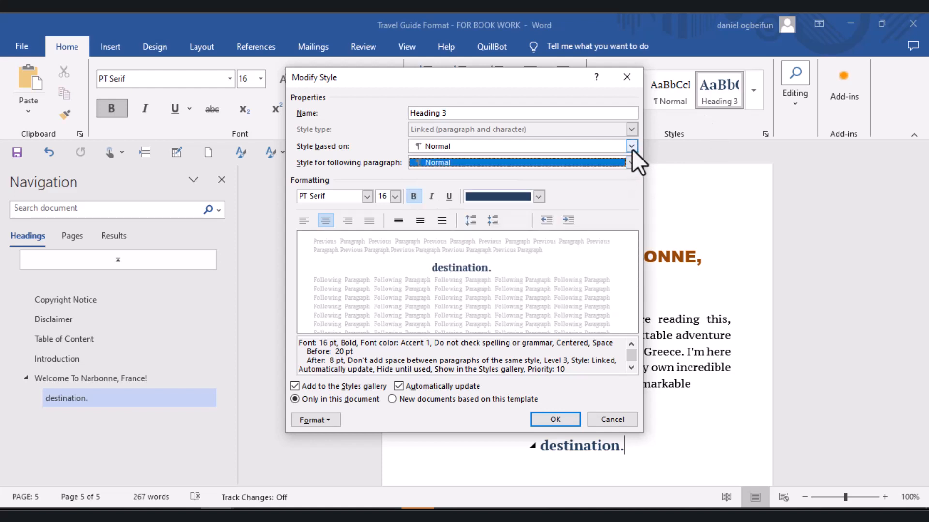
left_click(631, 146)
left_click(631, 148)
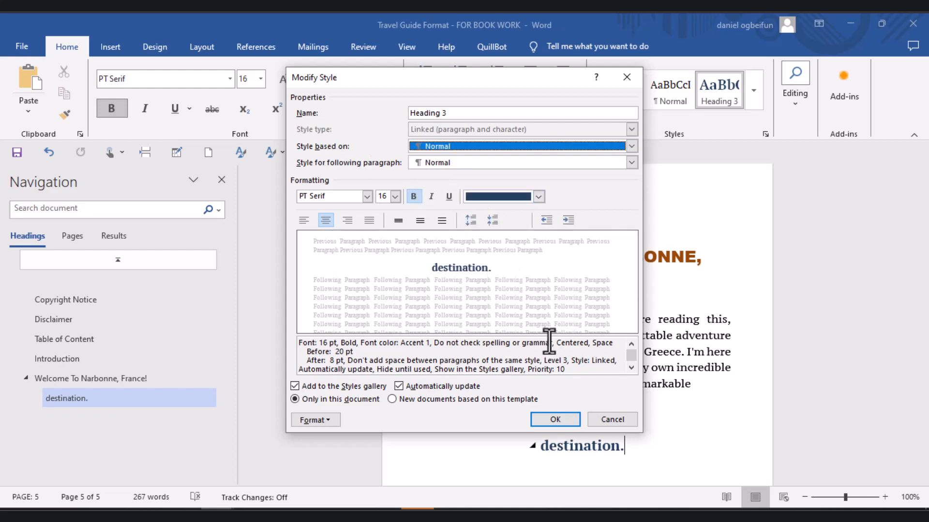
left_click(555, 419)
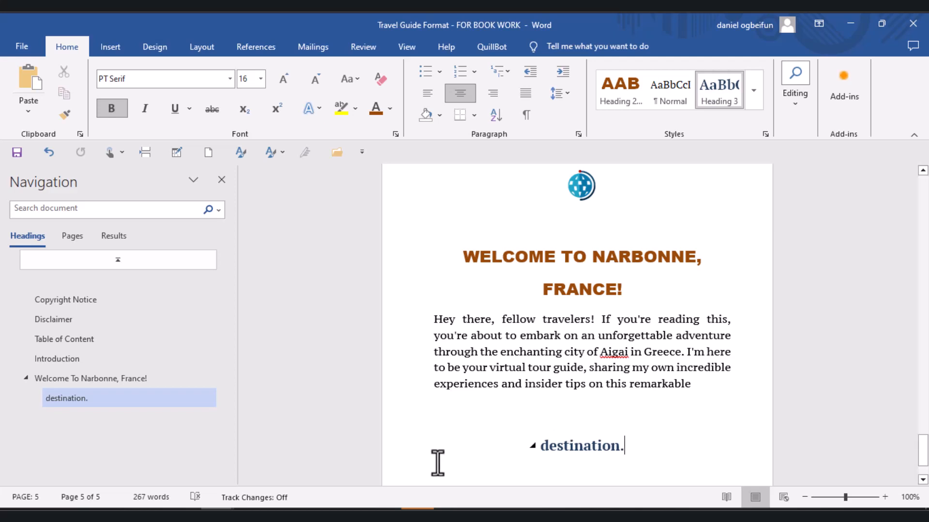
mouse_move(517, 515)
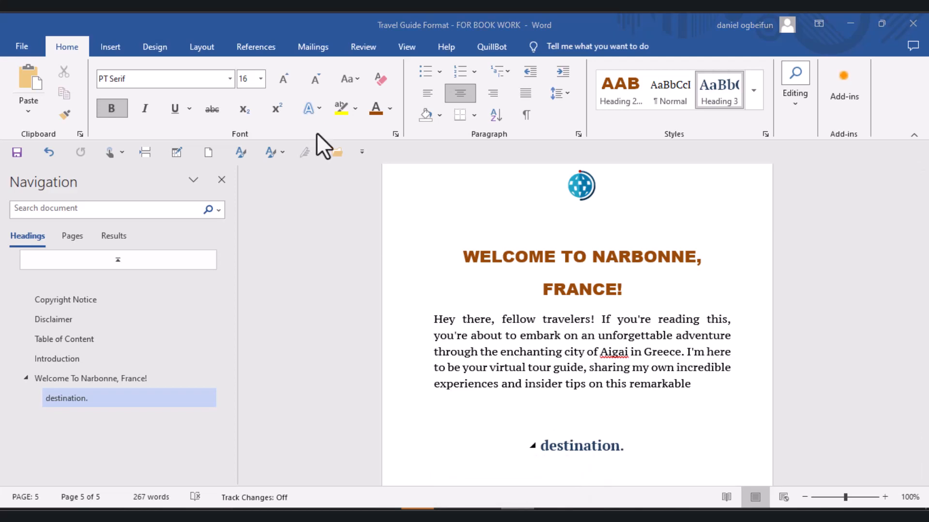